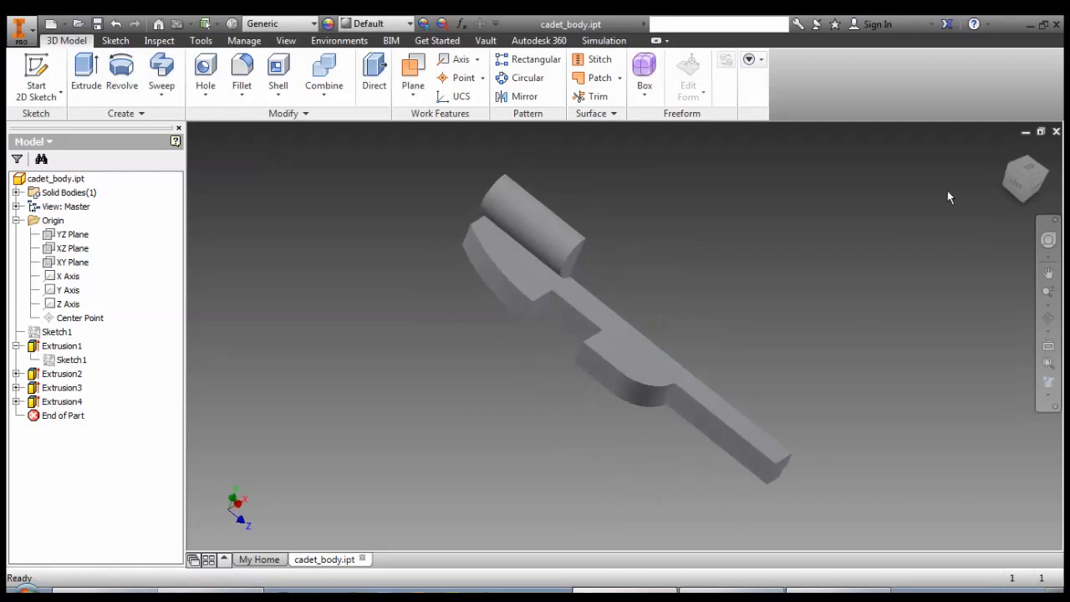
# Set the current isometric view as the home view with Fit to View, and return to it after orbiting.
pyautogui.click(1030, 182)
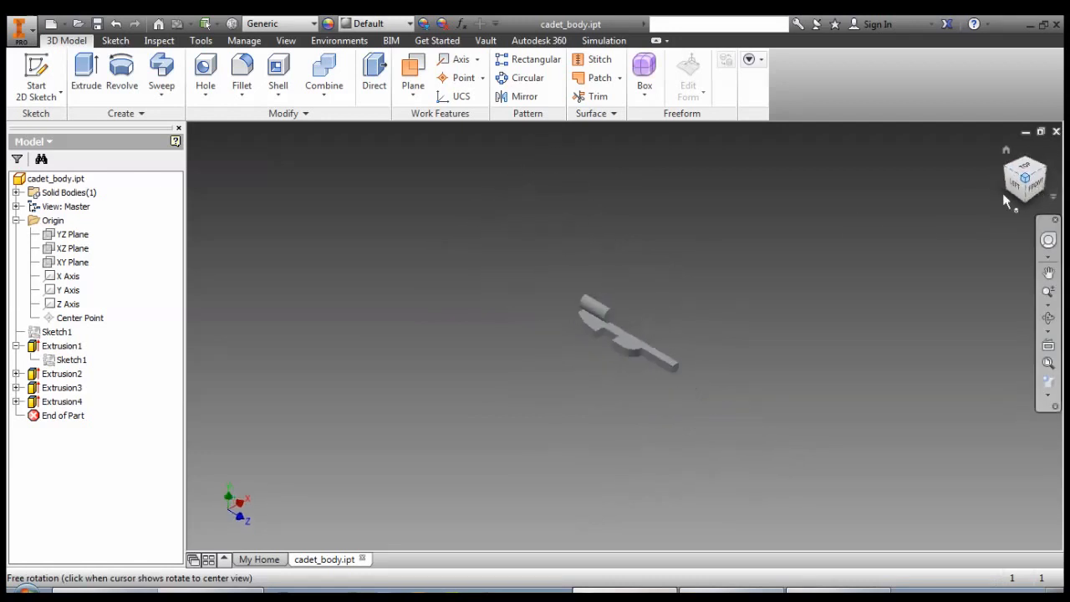
pyautogui.scroll(2, 666, 321)
pyautogui.scroll(-5, 666, 321)
pyautogui.scroll(-3, 666, 326)
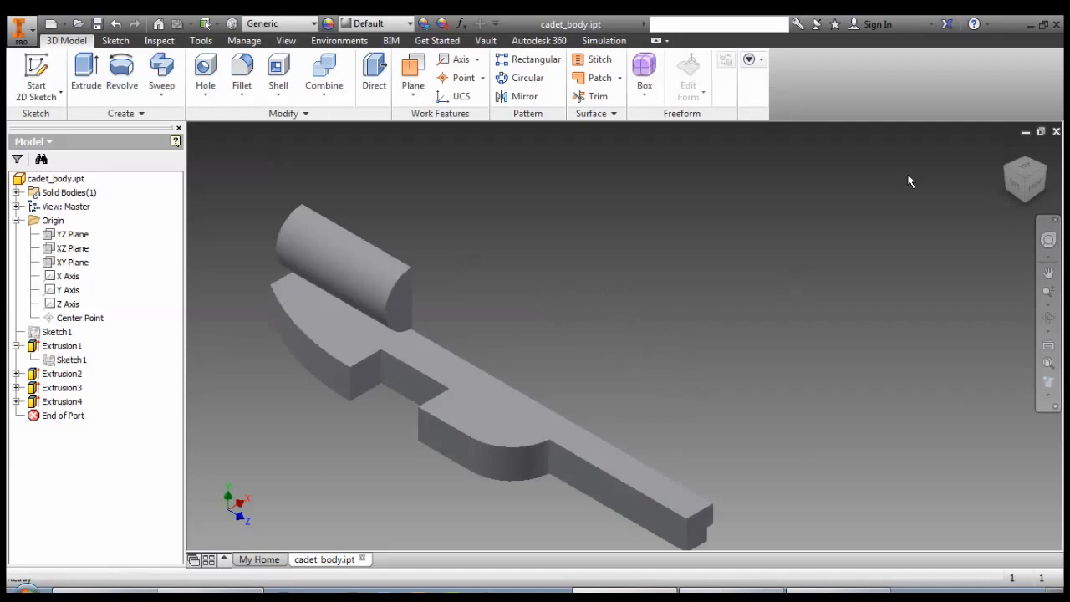
pyautogui.rightClick(1007, 155)
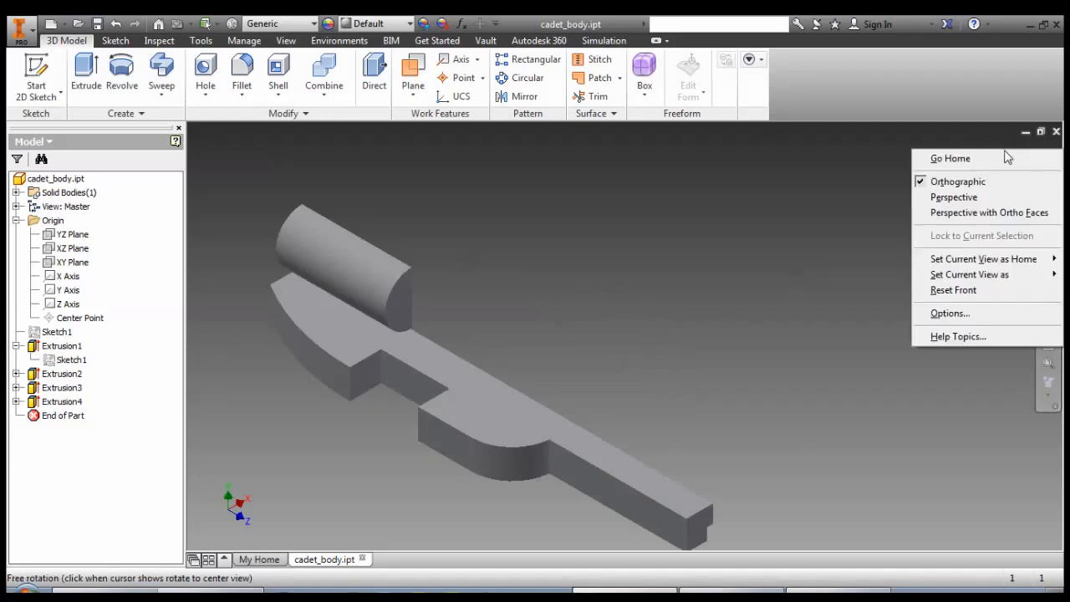
pyautogui.moveTo(969, 259)
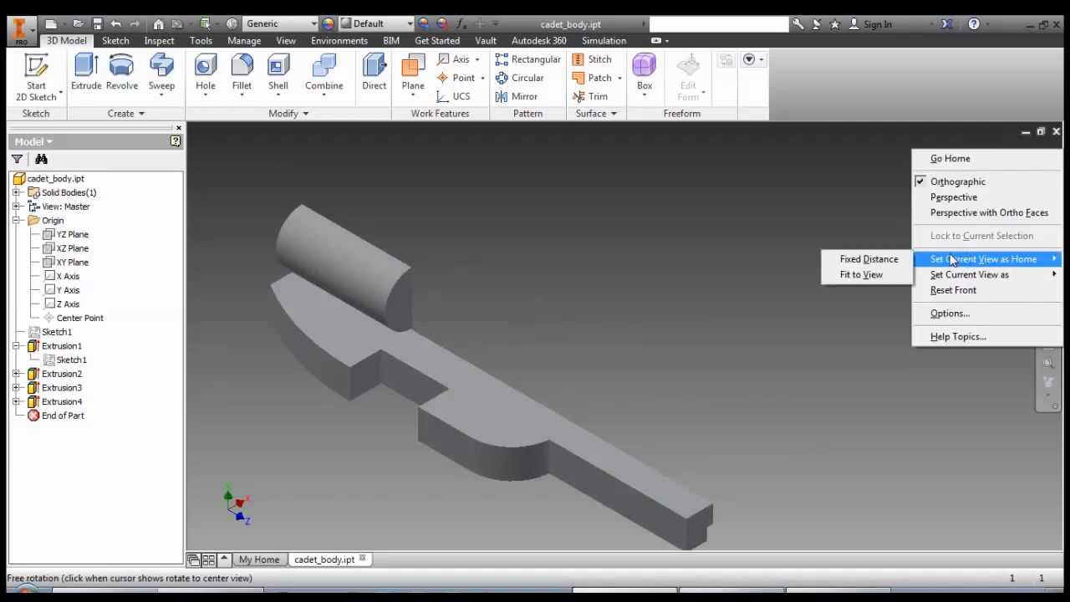
pyautogui.click(867, 276)
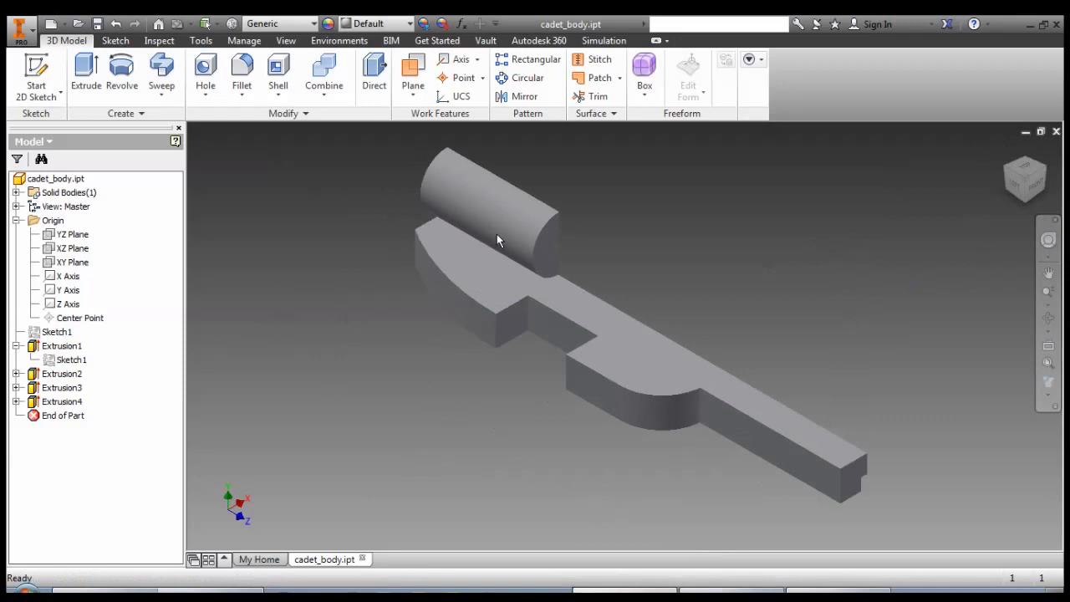
pyautogui.scroll(3, 773, 325)
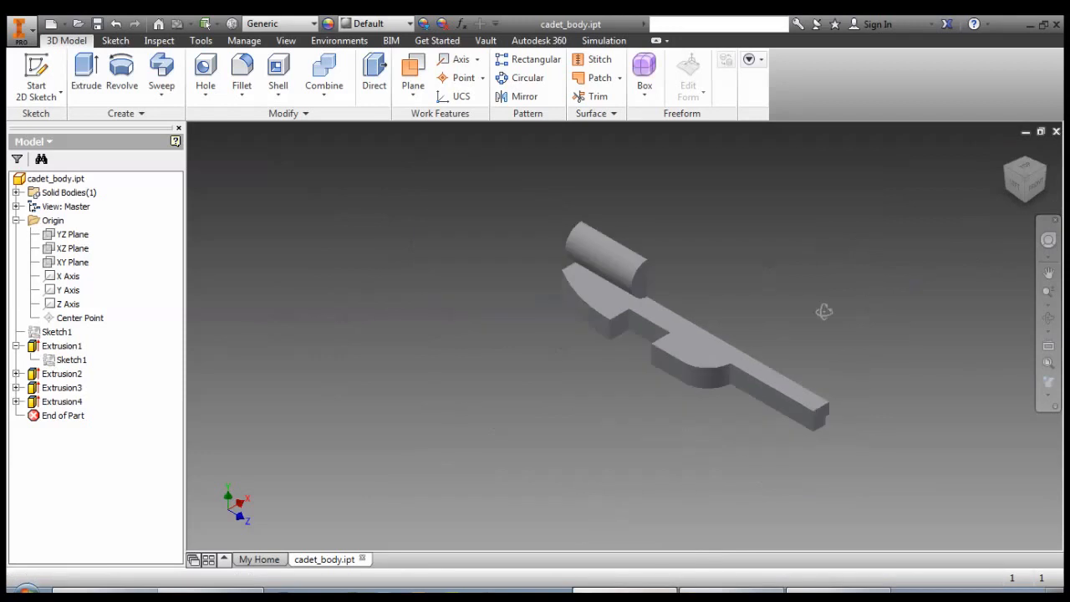
pyautogui.keyDown('shift'); pyautogui.moveTo(825, 312); pyautogui.dragTo(639, 319, button='middle'); pyautogui.keyUp('shift')
pyautogui.click(1004, 154)
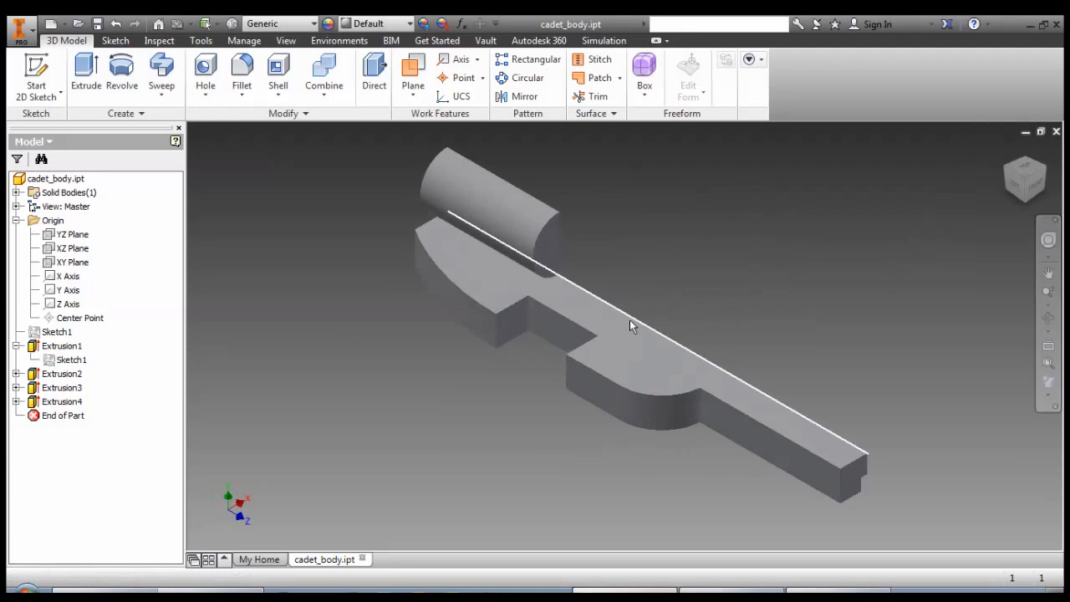
# In Extrusion1's sketch, draw a line 23 mm straight down from the outer arc's leftmost point and across to the small rectangle's upper-left corner.
pyautogui.keyDown('shift'); pyautogui.moveTo(616, 276); pyautogui.dragTo(587, 256, button='middle'); pyautogui.keyUp('shift')
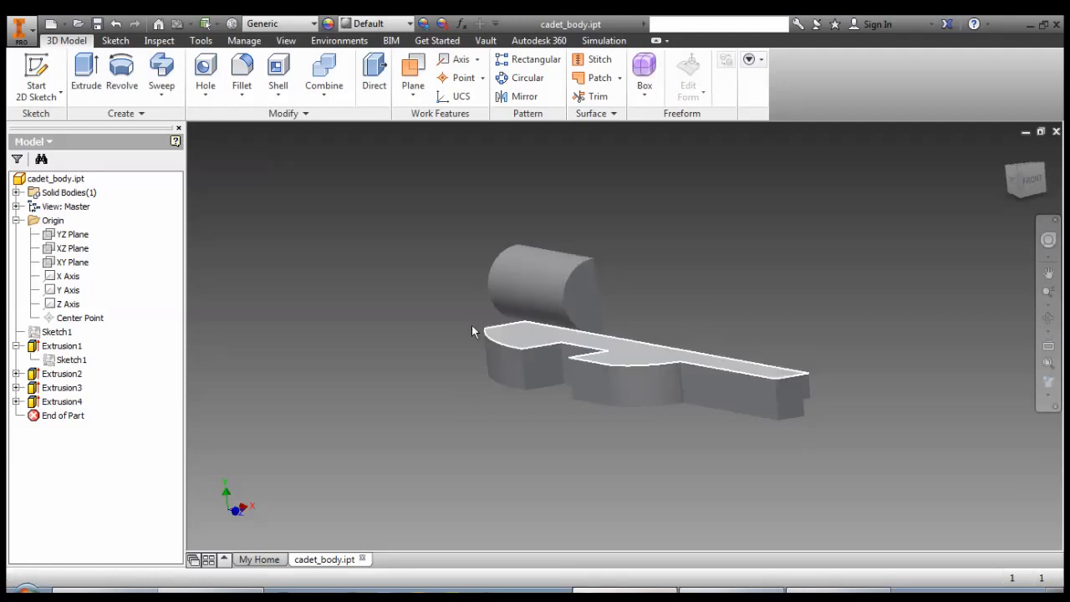
pyautogui.doubleClick(53, 365)
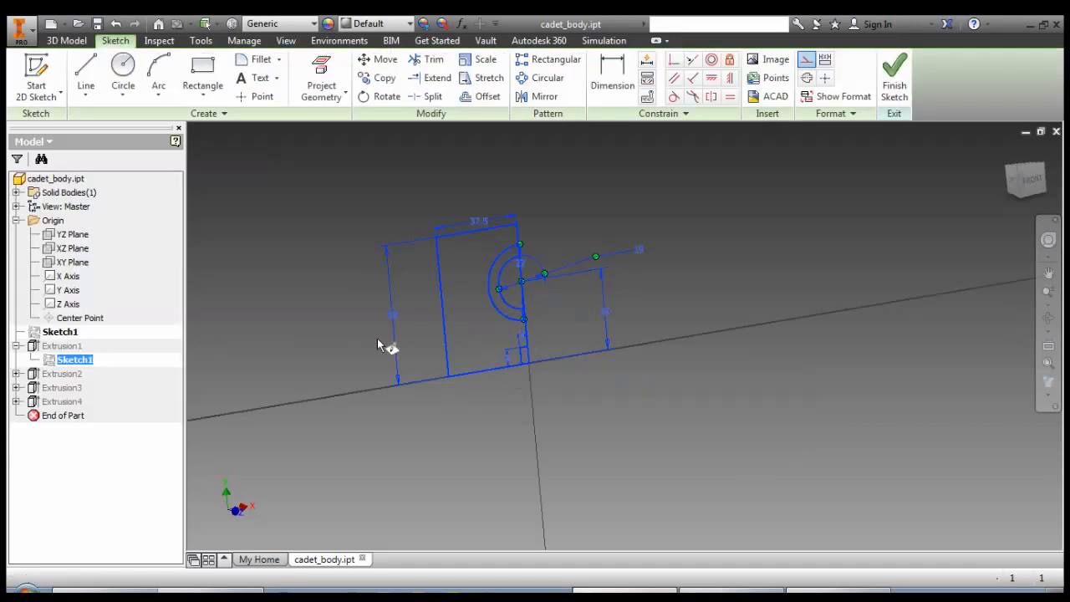
pyautogui.scroll(3, 600, 357)
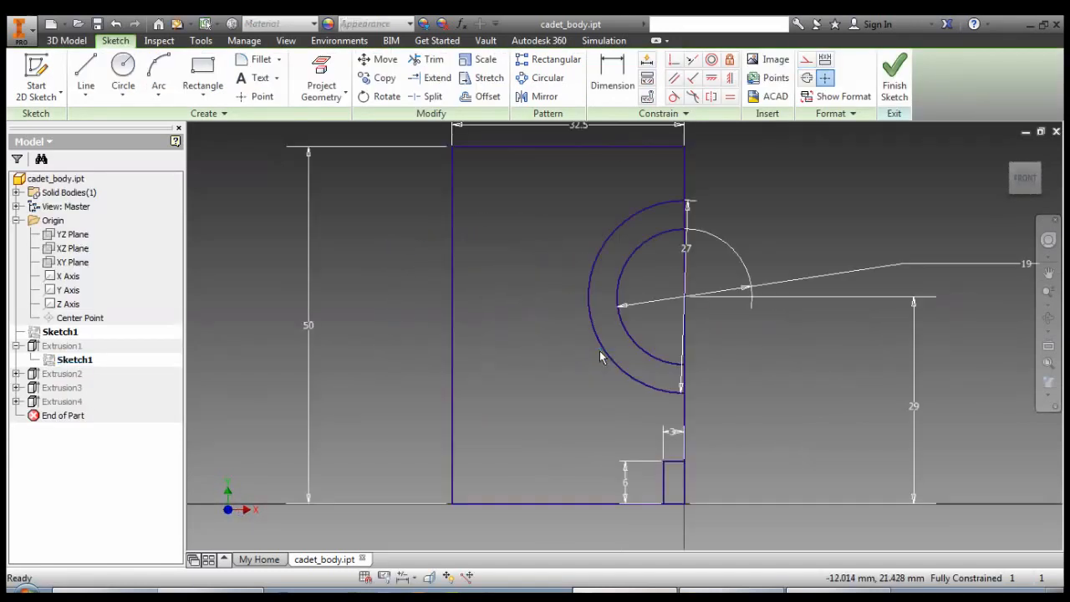
pyautogui.click(97, 78)
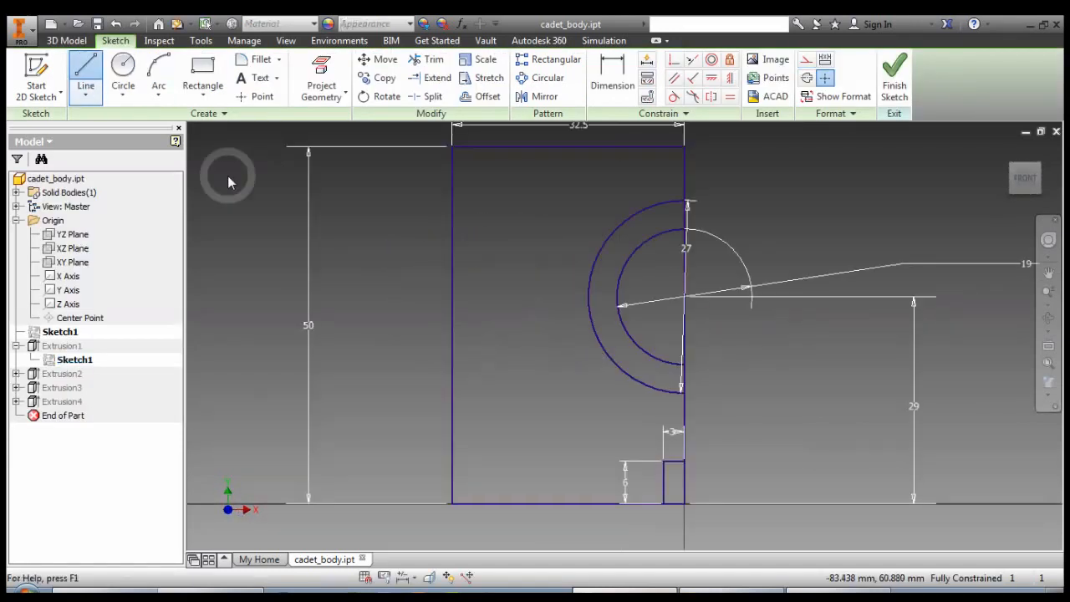
pyautogui.click(588, 297)
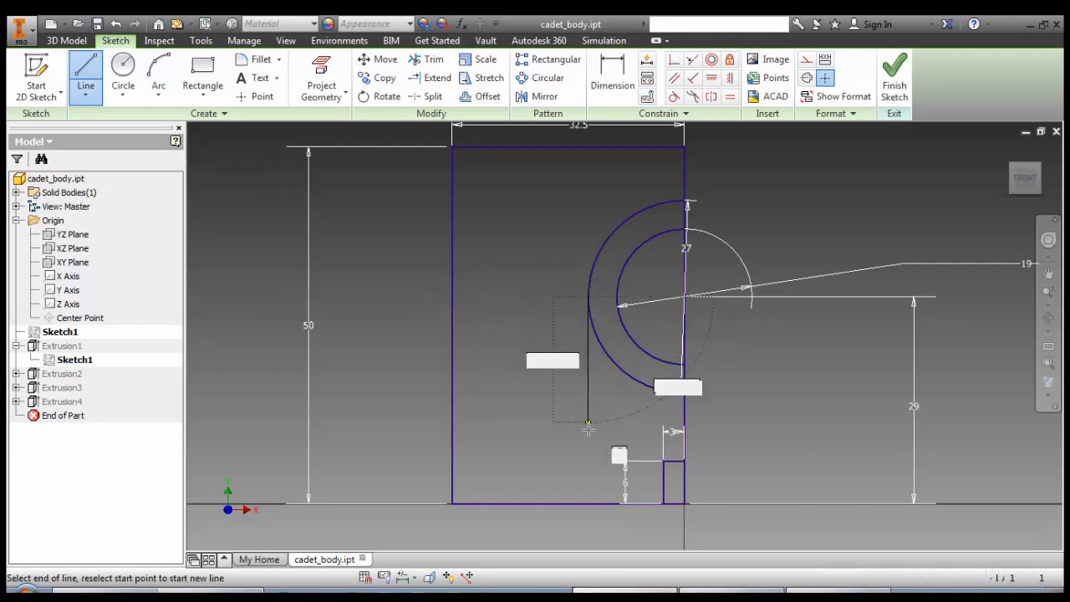
pyautogui.click(588, 460)
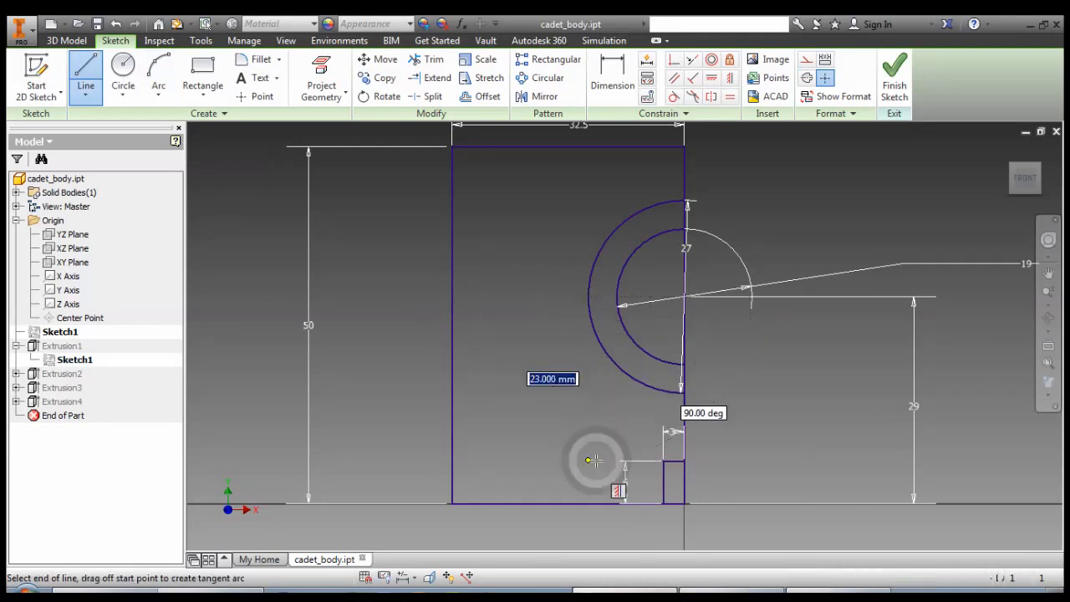
pyautogui.click(661, 460)
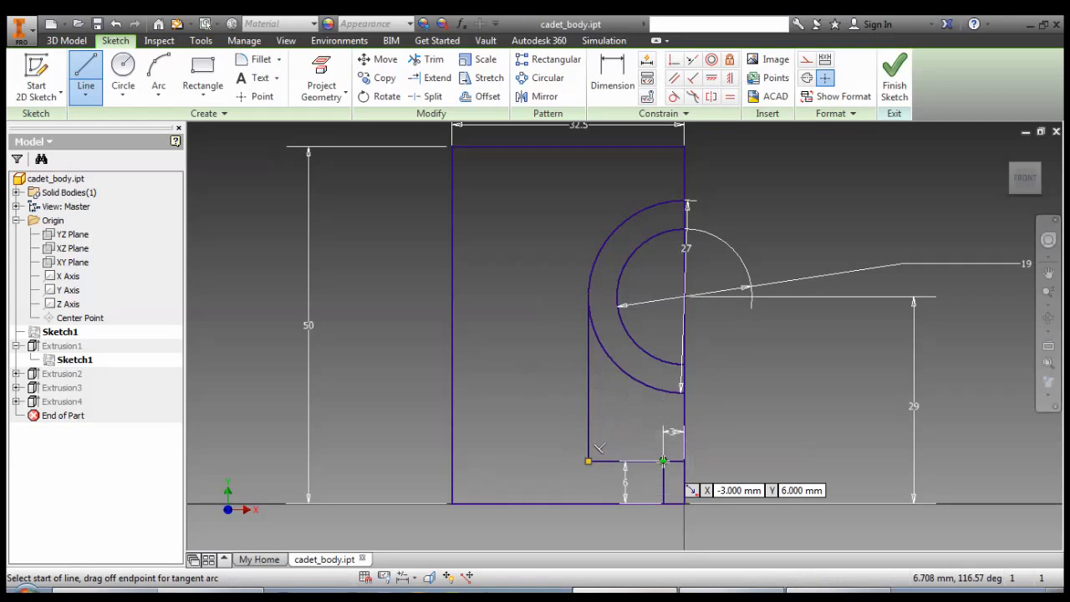
pyautogui.press('Escape')
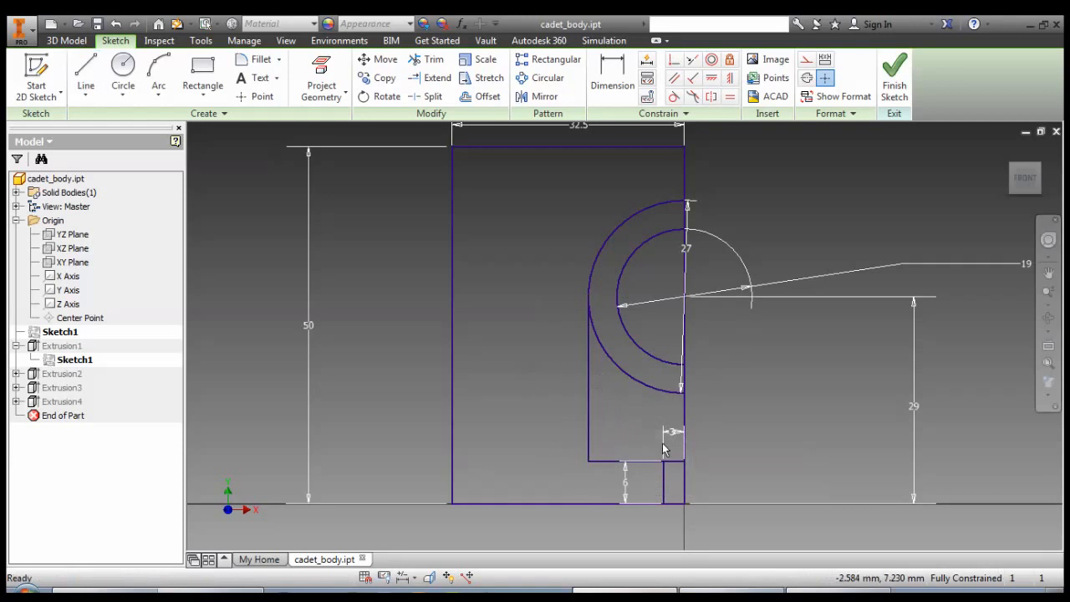
# Trim the lower quarter of the outer arc and finish the sketch.
pyautogui.click(425, 59)
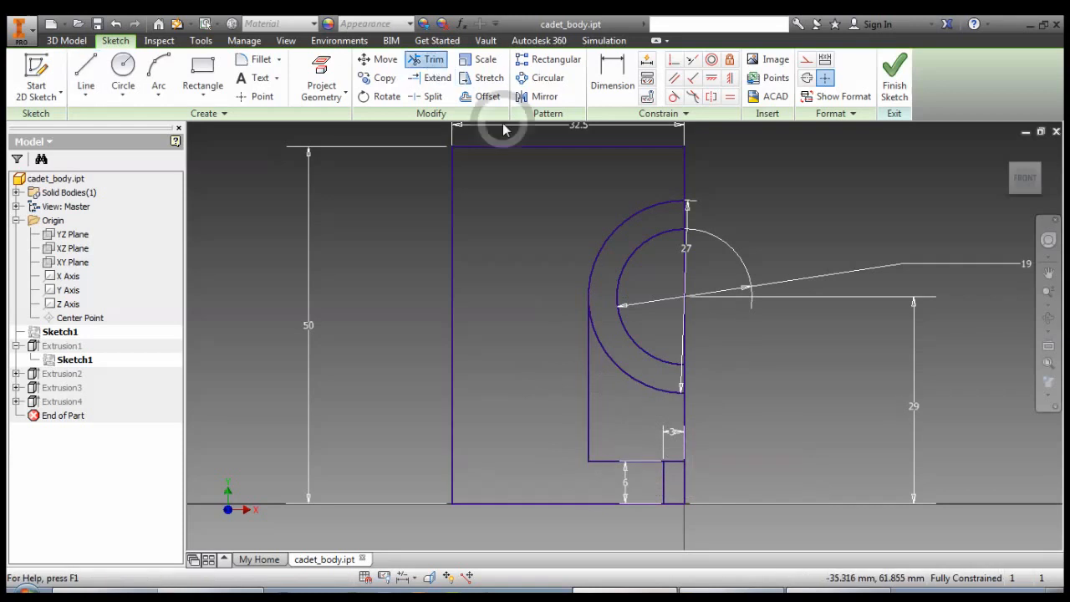
pyautogui.click(639, 379)
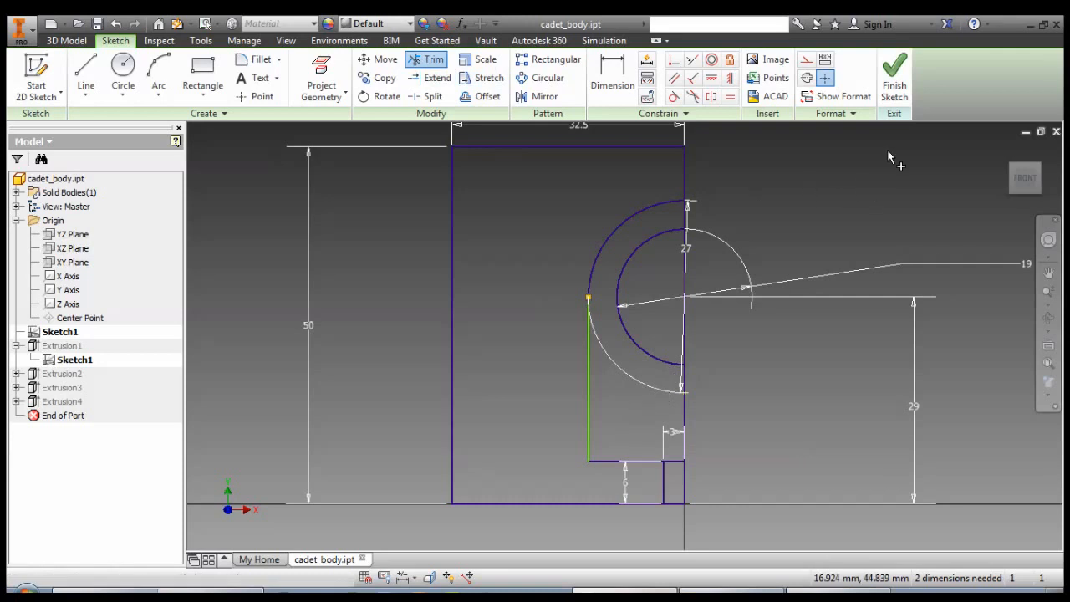
pyautogui.click(894, 80)
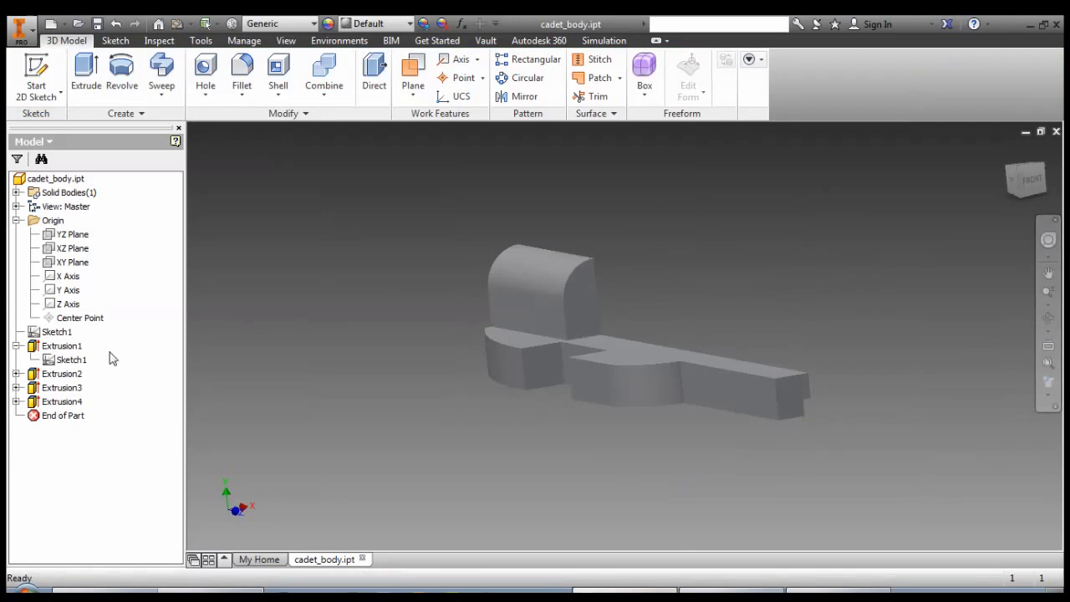
# Review Extrusion1's profile and distance, and inspect the rebuilt body from behind and in front.
pyautogui.doubleClick(44, 348)
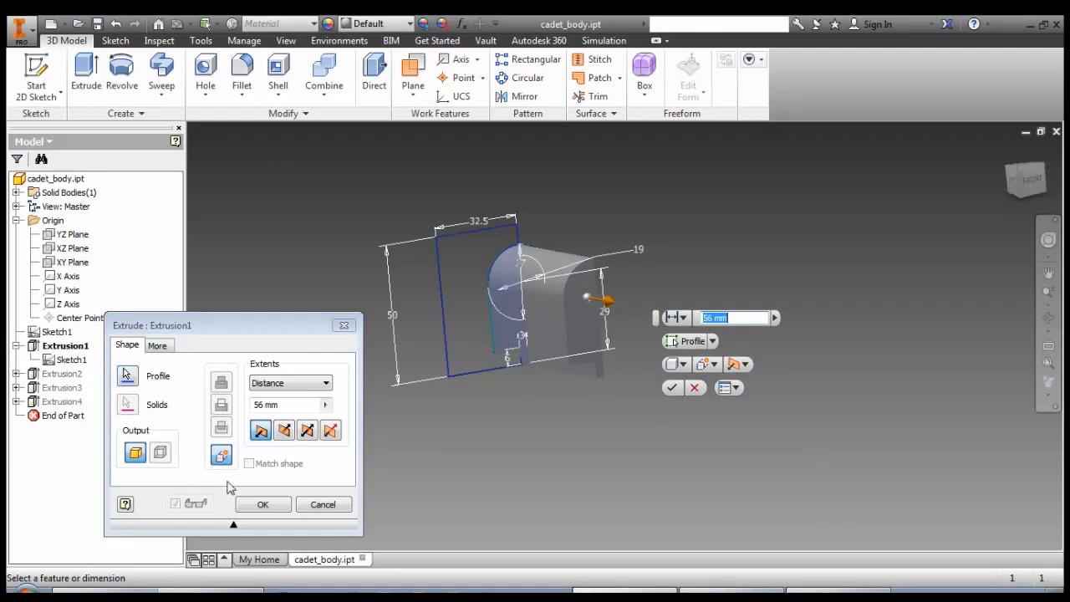
pyautogui.click(264, 505)
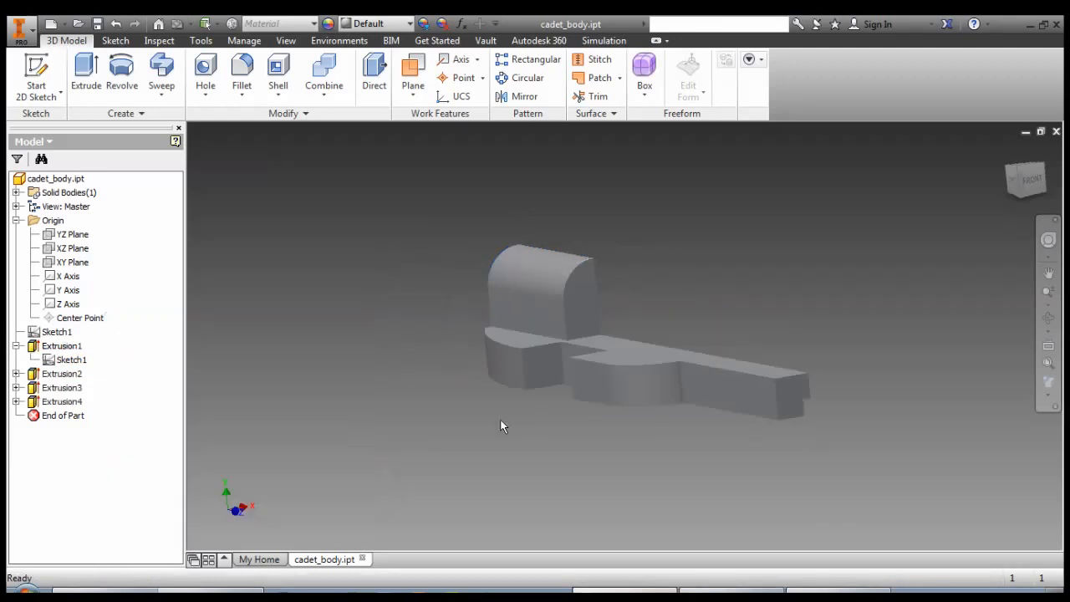
pyautogui.keyDown('shift'); pyautogui.moveTo(404, 394); pyautogui.dragTo(625, 465, button='middle'); pyautogui.keyUp('shift')
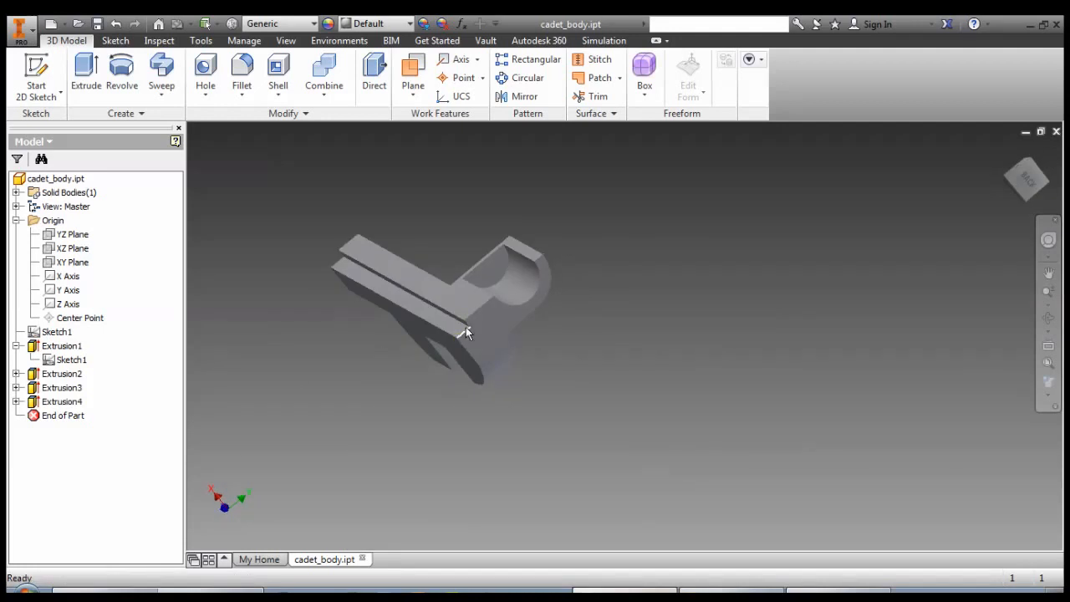
pyautogui.moveTo(565, 371); pyautogui.dragTo(383, 316, button='middle')
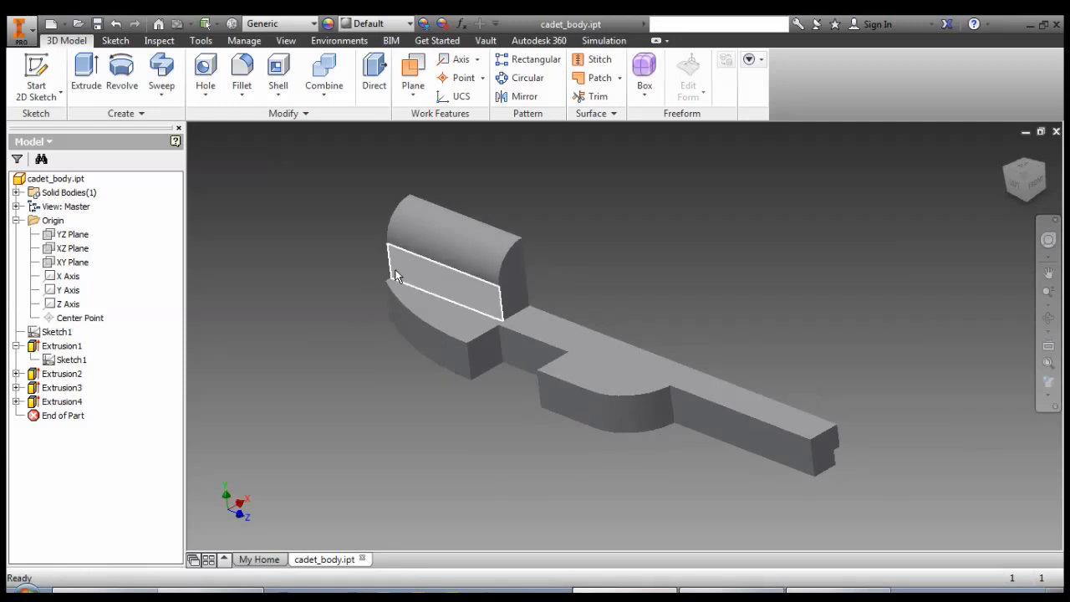
# Create a sketch on the upper block's front end face containing the face's projected outline.
pyautogui.click(167, 98)
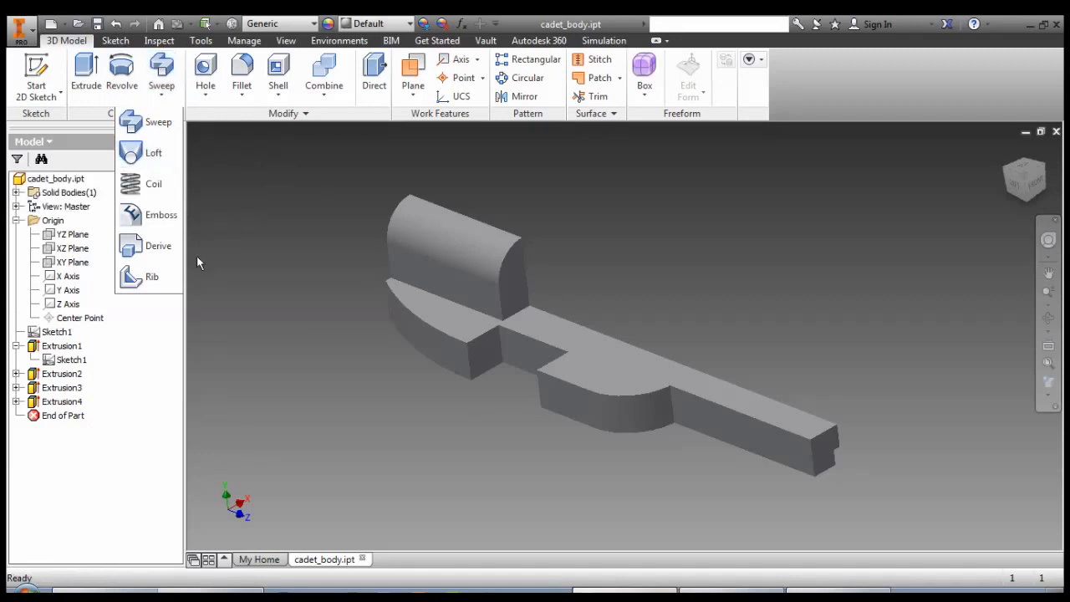
pyautogui.click(37, 77)
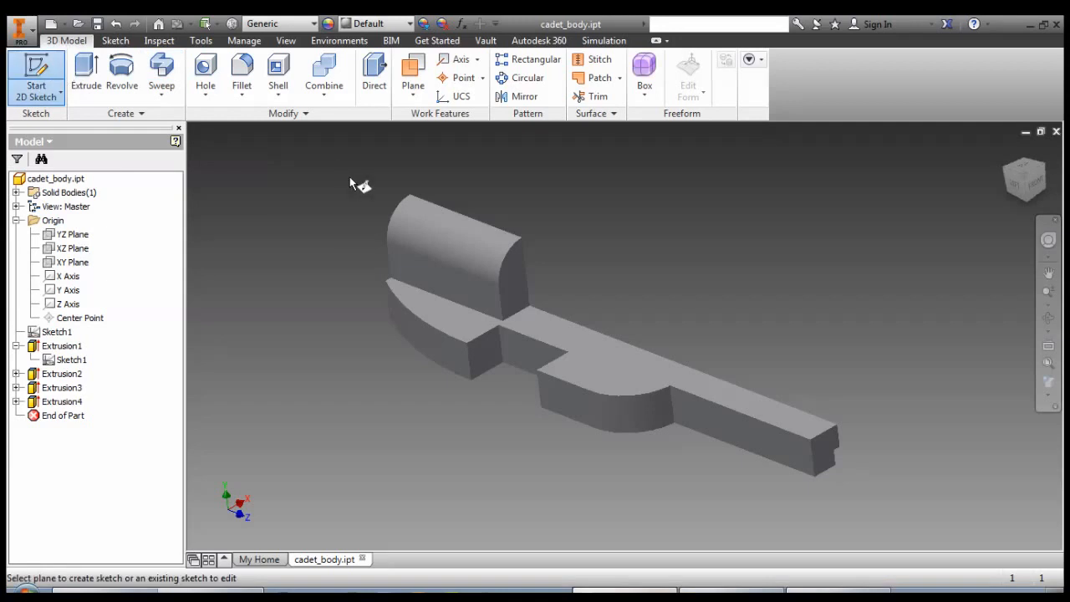
pyautogui.click(514, 283)
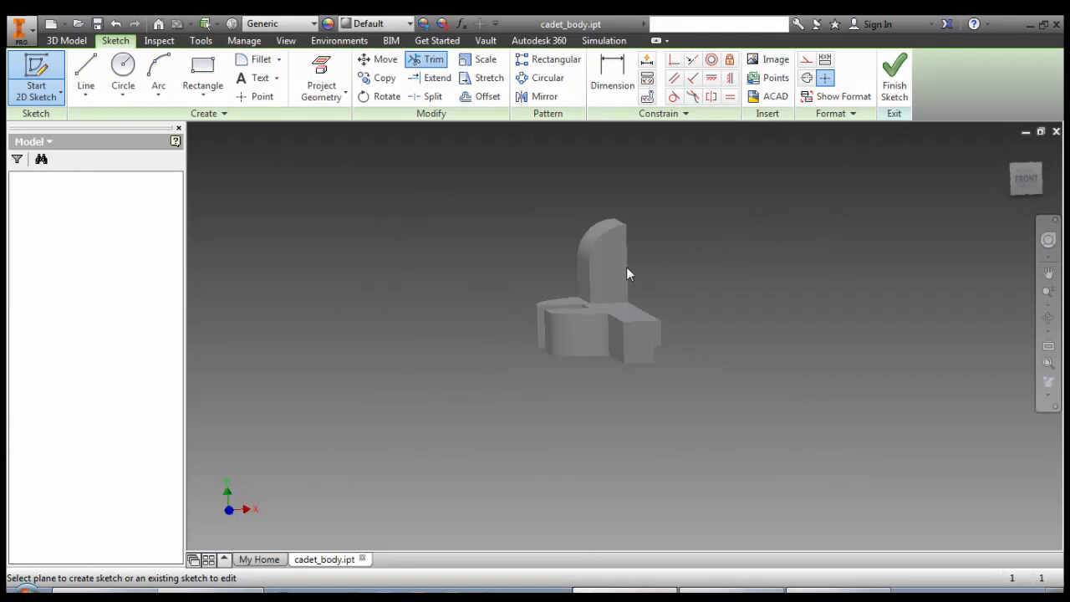
pyautogui.click(325, 80)
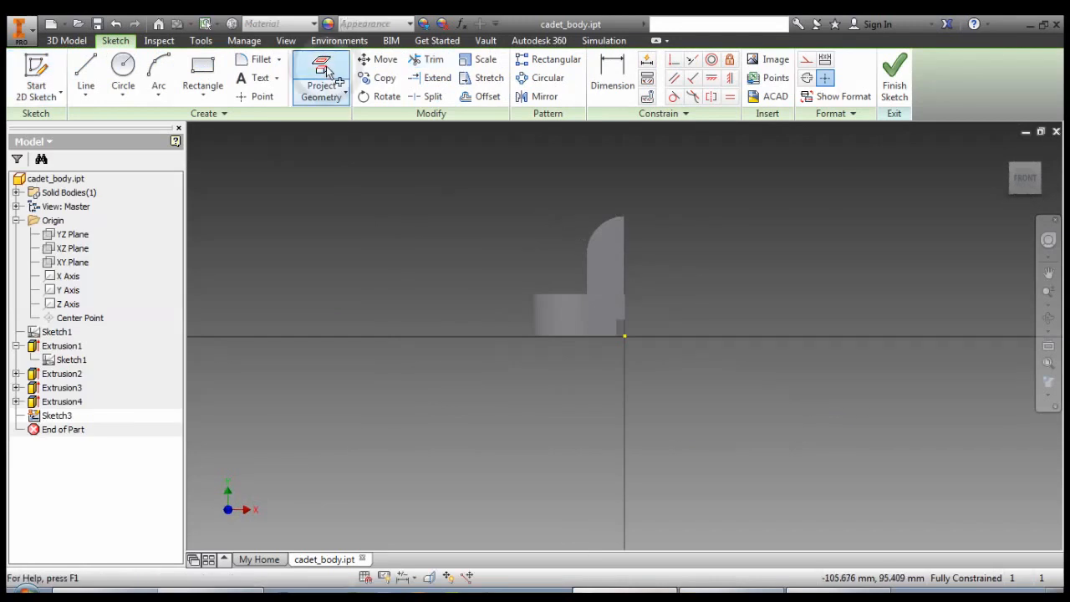
pyautogui.click(592, 265)
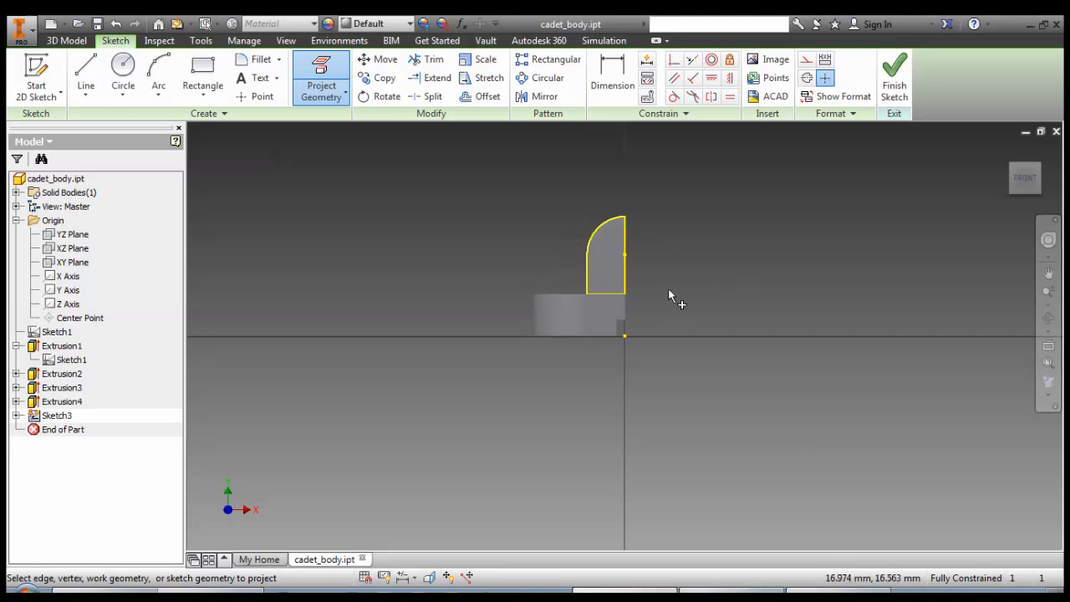
pyautogui.moveTo(509, 276)
pyautogui.keyDown('shift'); pyautogui.mouseDown(button='middle')
pyautogui.moveTo(497, 260)
pyautogui.moveTo(540, 291)
pyautogui.mouseUp(button='middle'); pyautogui.keyUp('shift')
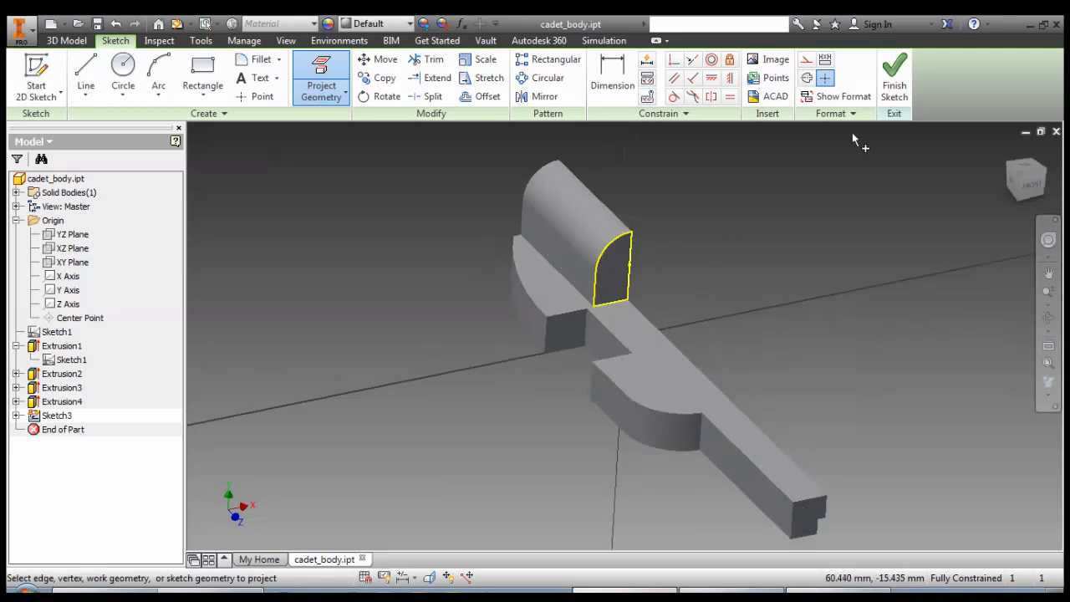
pyautogui.click(893, 76)
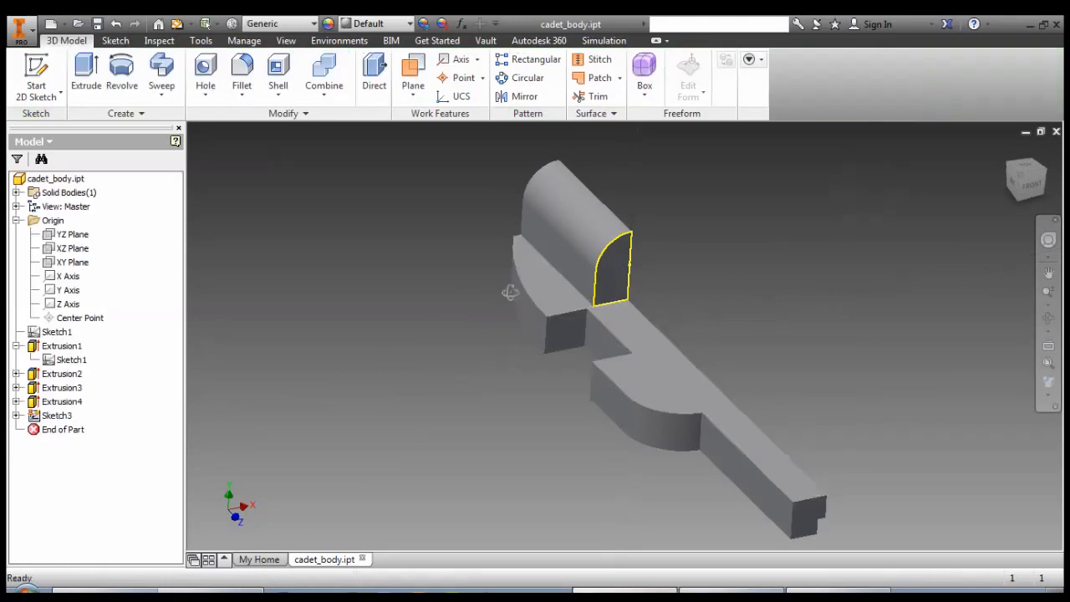
# Create a work plane offset about 40 mm from the upper block's front end face, toward the tip of the narrow bar.
pyautogui.keyDown('shift'); pyautogui.moveTo(510, 292); pyautogui.dragTo(452, 274, button='middle'); pyautogui.keyUp('shift')
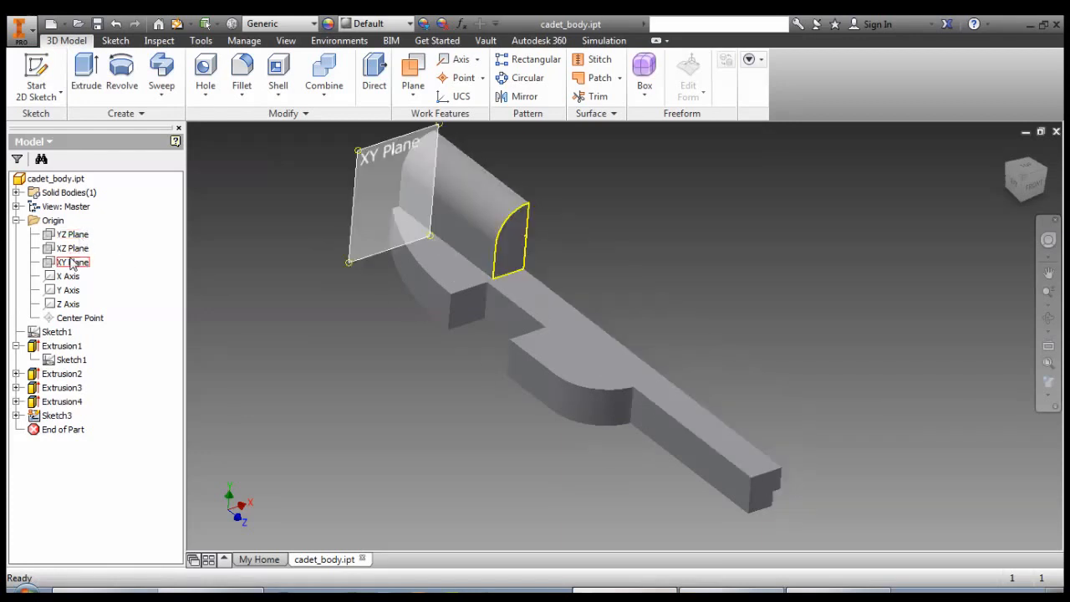
pyautogui.click(518, 244)
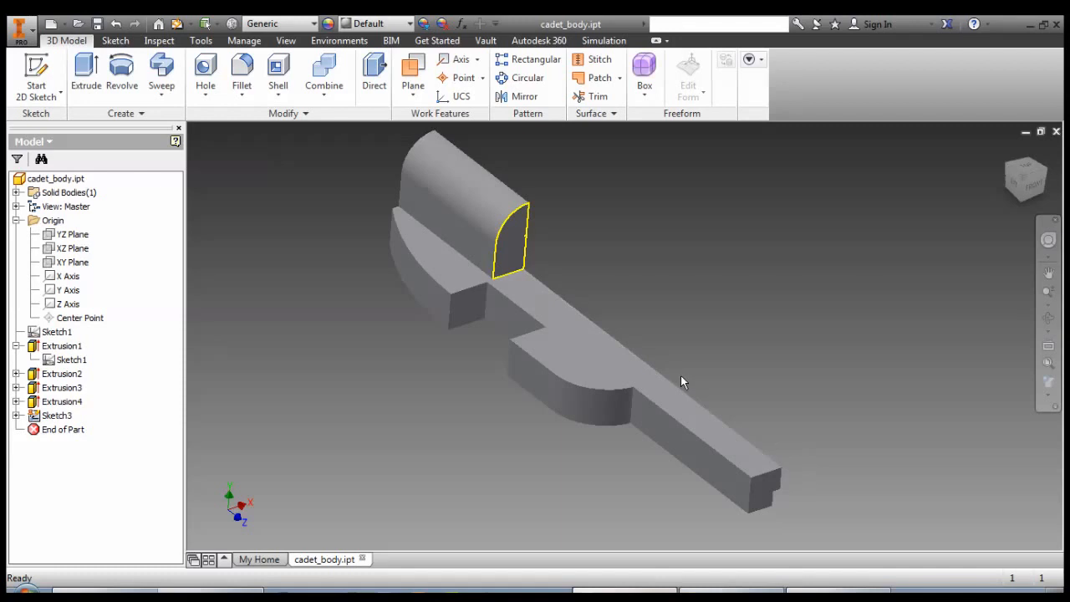
pyautogui.click(752, 479)
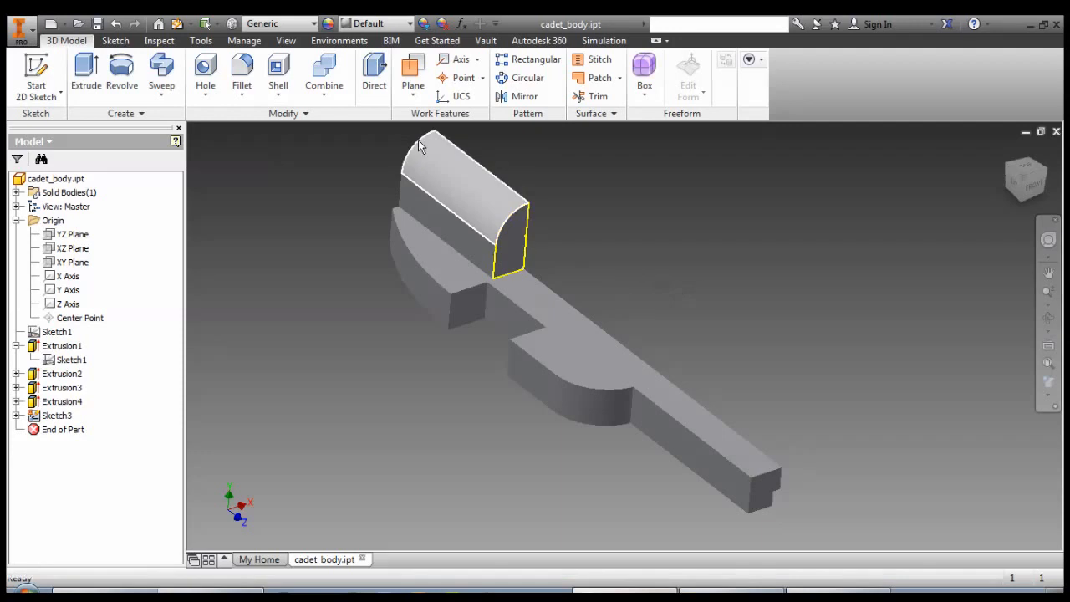
pyautogui.click(415, 93)
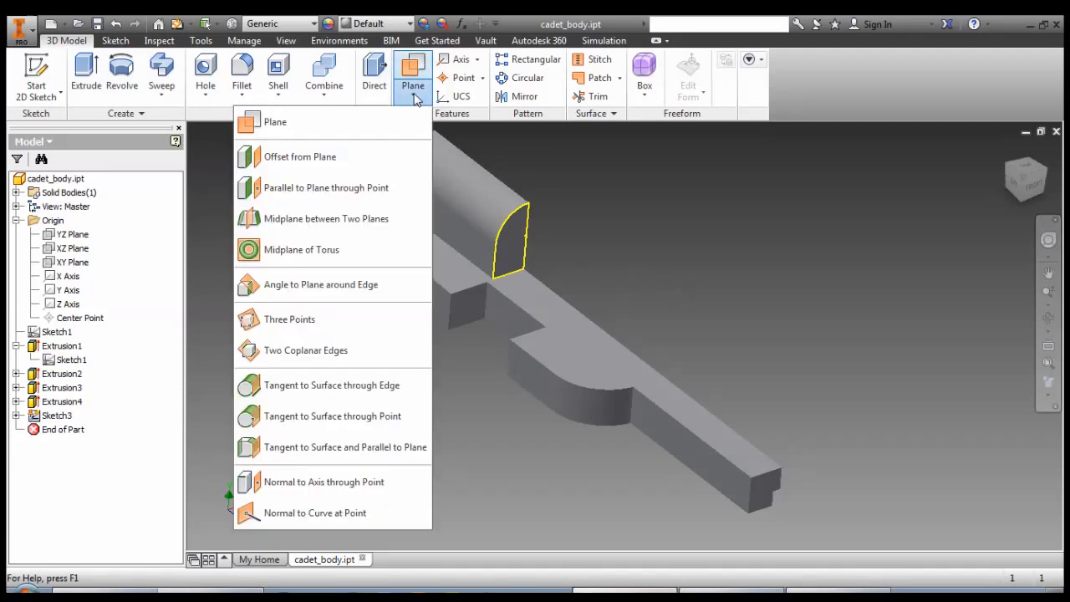
pyautogui.click(348, 162)
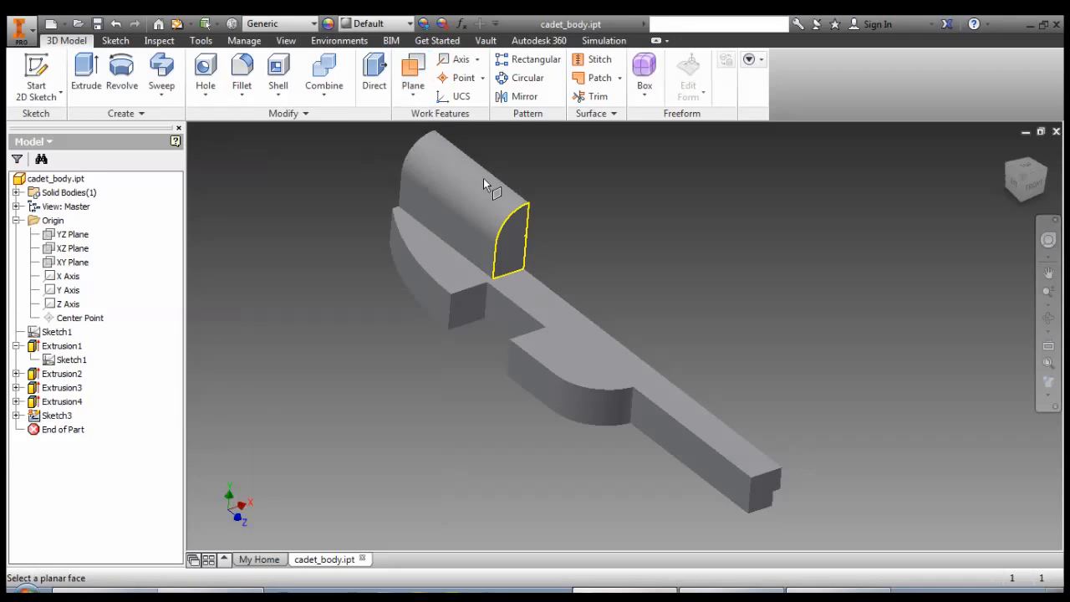
pyautogui.click(518, 238)
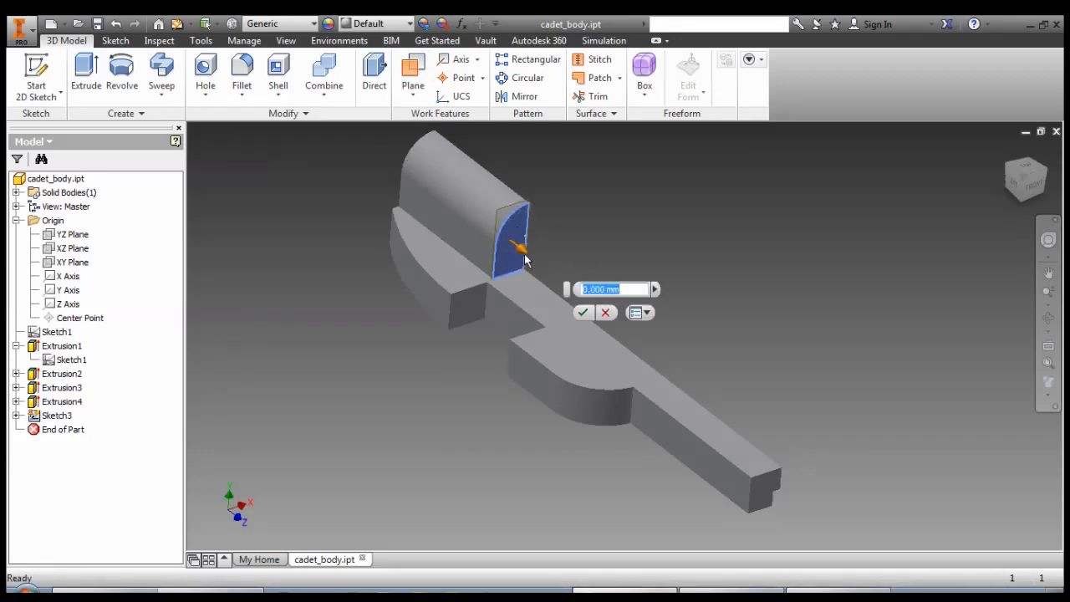
pyautogui.moveTo(524, 256); pyautogui.dragTo(699, 391)
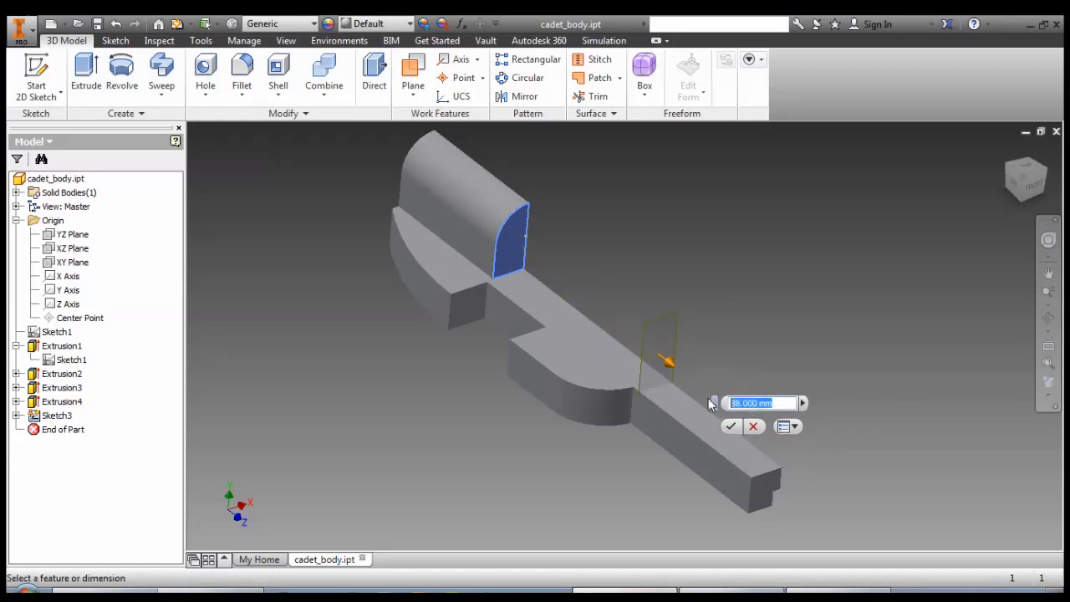
pyautogui.write('90')
pyautogui.click(731, 426)
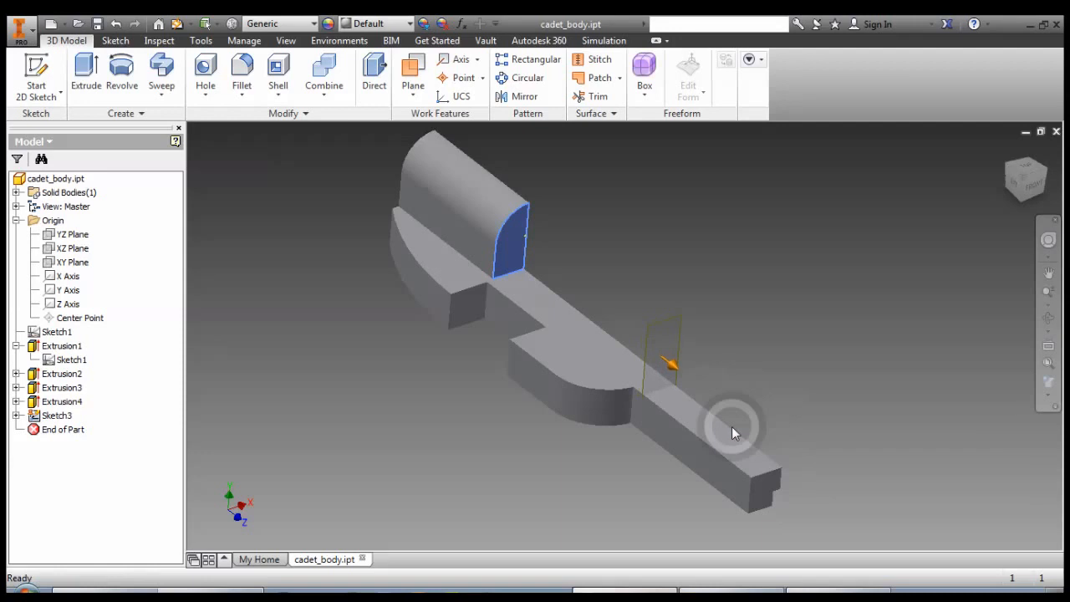
# Start a sketch on the offset work plane and draw a vertical line about 5 mm long along the bar's straight outer edge.
pyautogui.click(36, 75)
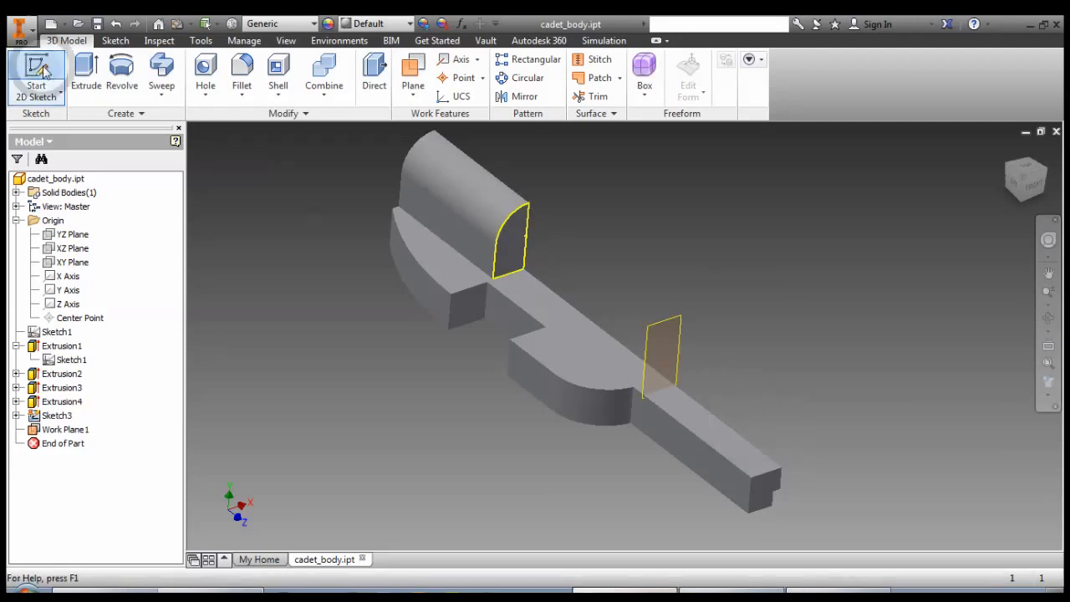
pyautogui.click(656, 339)
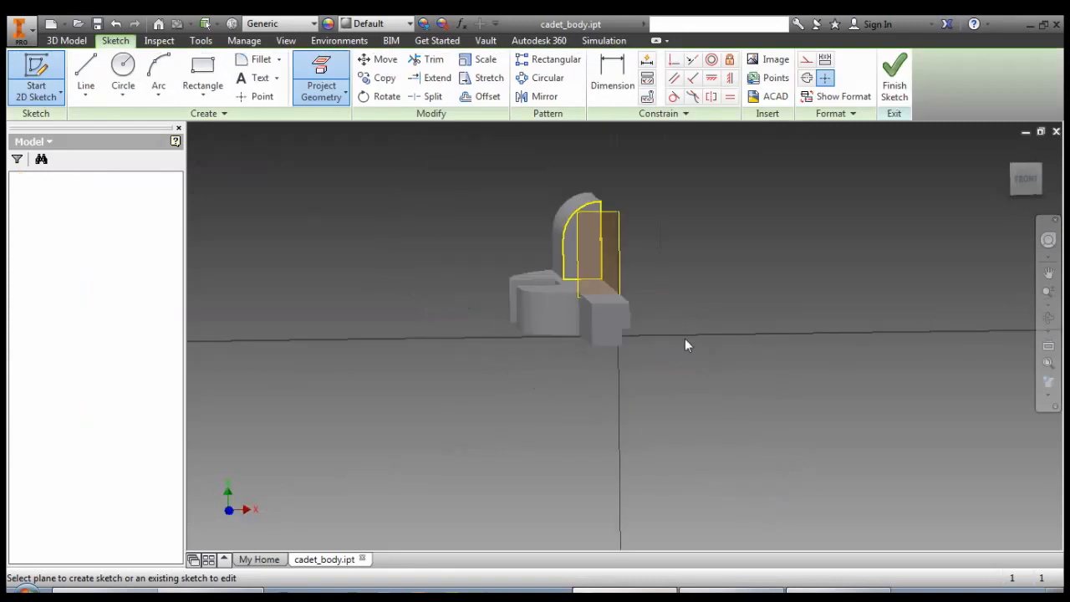
pyautogui.scroll(-3, 625, 282)
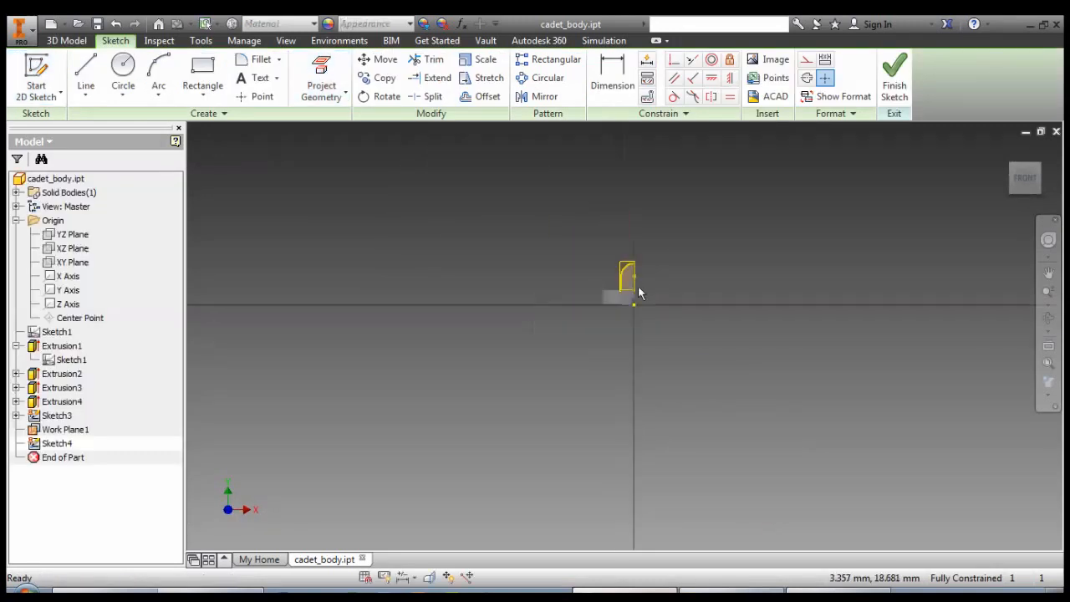
pyautogui.scroll(5, 638, 286)
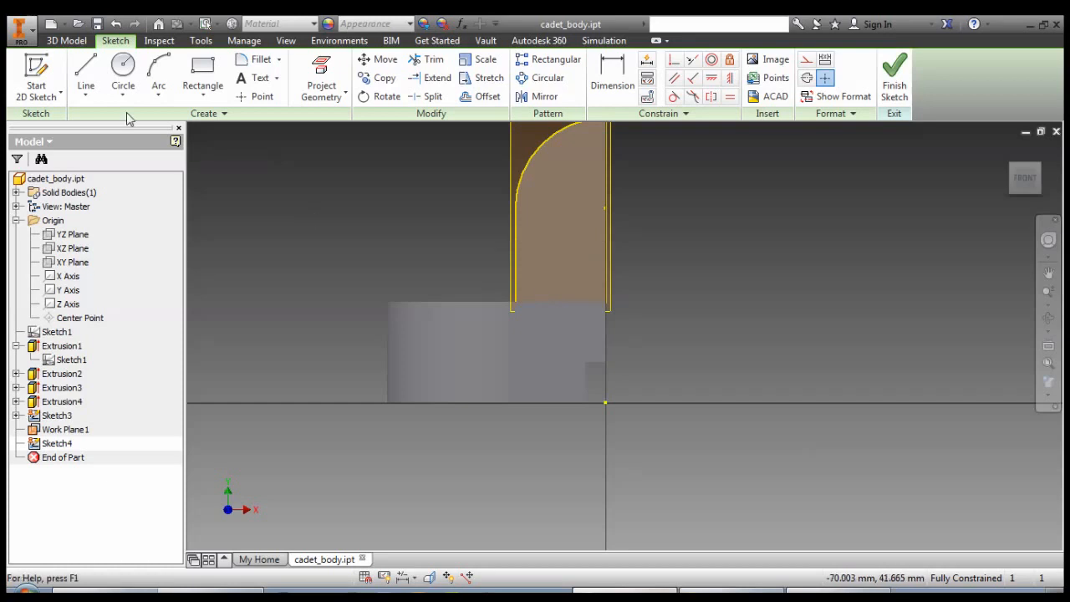
pyautogui.click(86, 74)
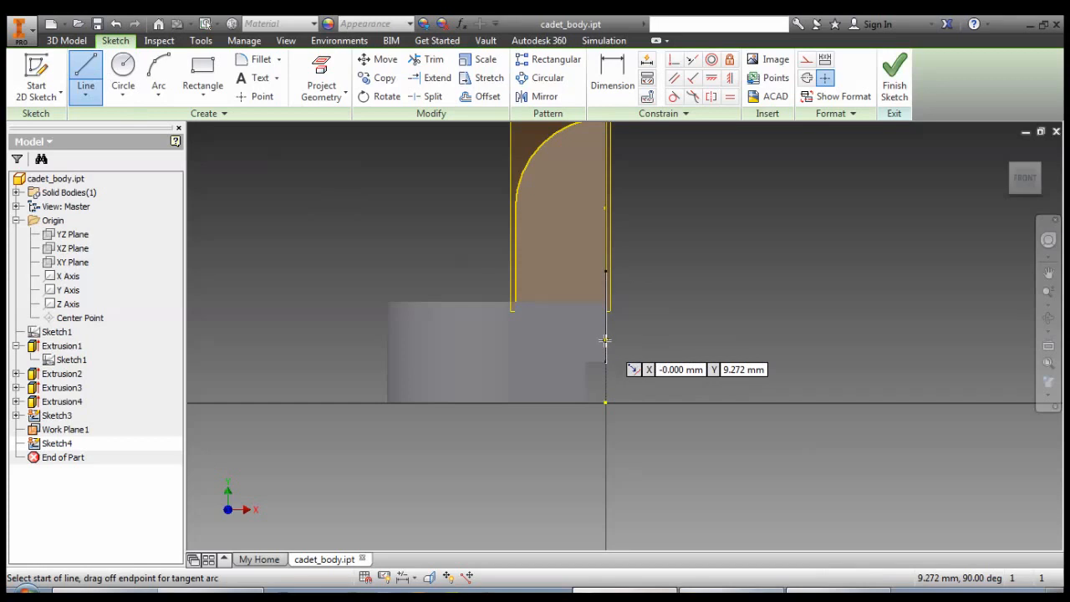
pyautogui.click(605, 341)
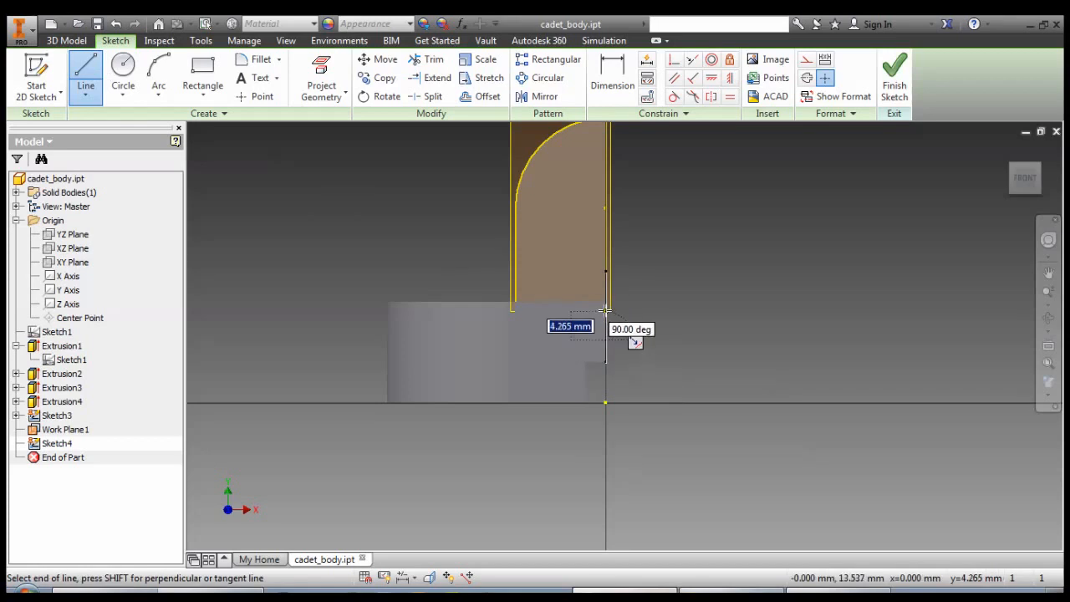
pyautogui.doubleClick(605, 306)
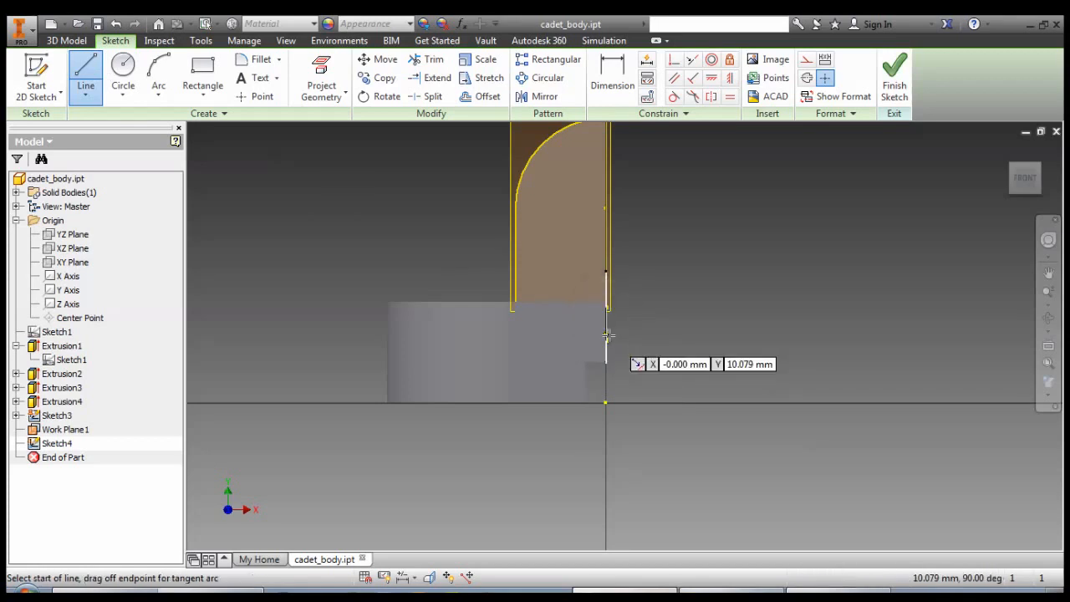
pyautogui.press('Escape')
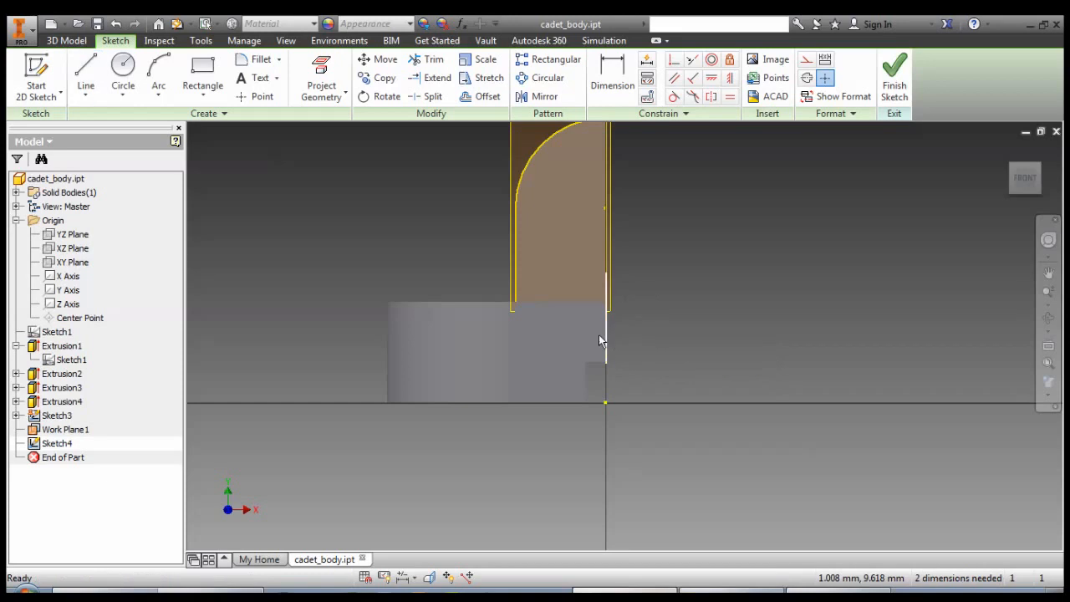
pyautogui.click(603, 338)
# Enable Slice Graphics to cut the body at the sketch plane, and view the sketch straight from the front.
pyautogui.keyDown('shift'); pyautogui.moveTo(406, 262); pyautogui.dragTo(498, 293, button='middle'); pyautogui.keyUp('shift')
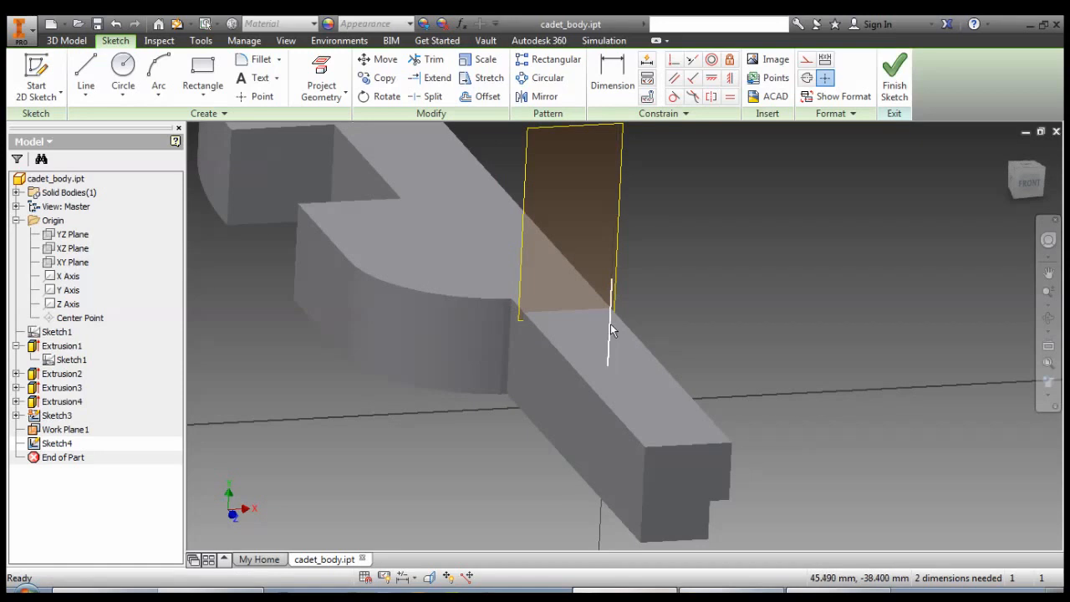
pyautogui.click(286, 41)
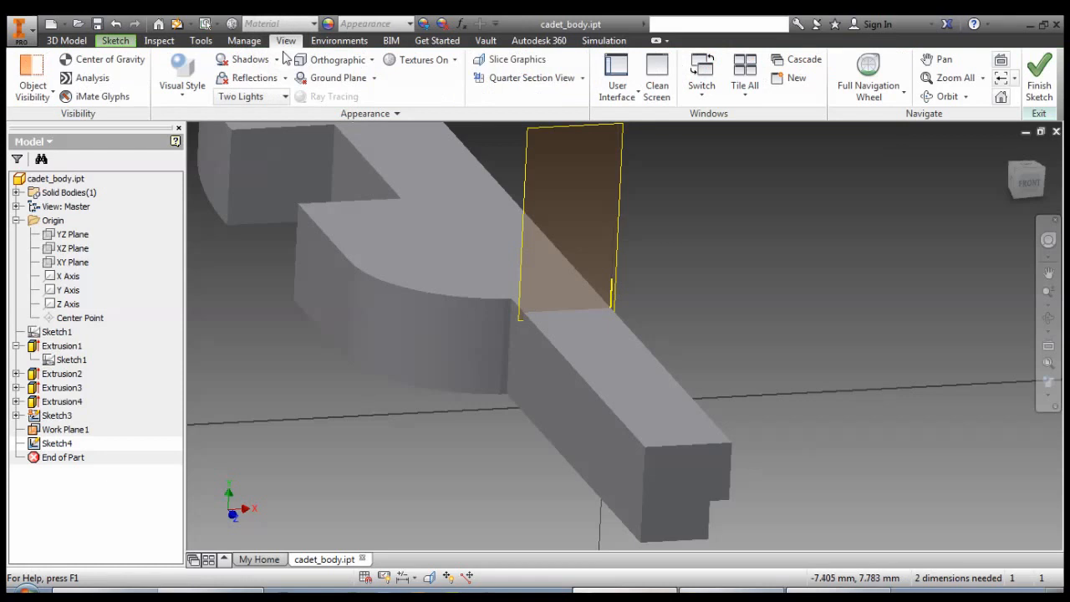
pyautogui.click(506, 61)
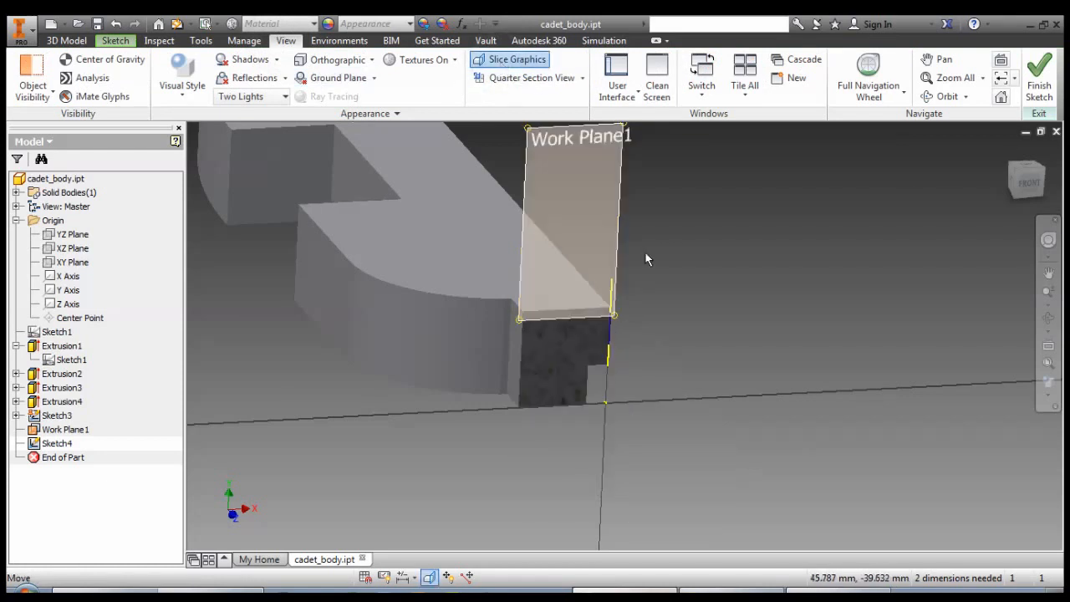
pyautogui.click(1014, 197)
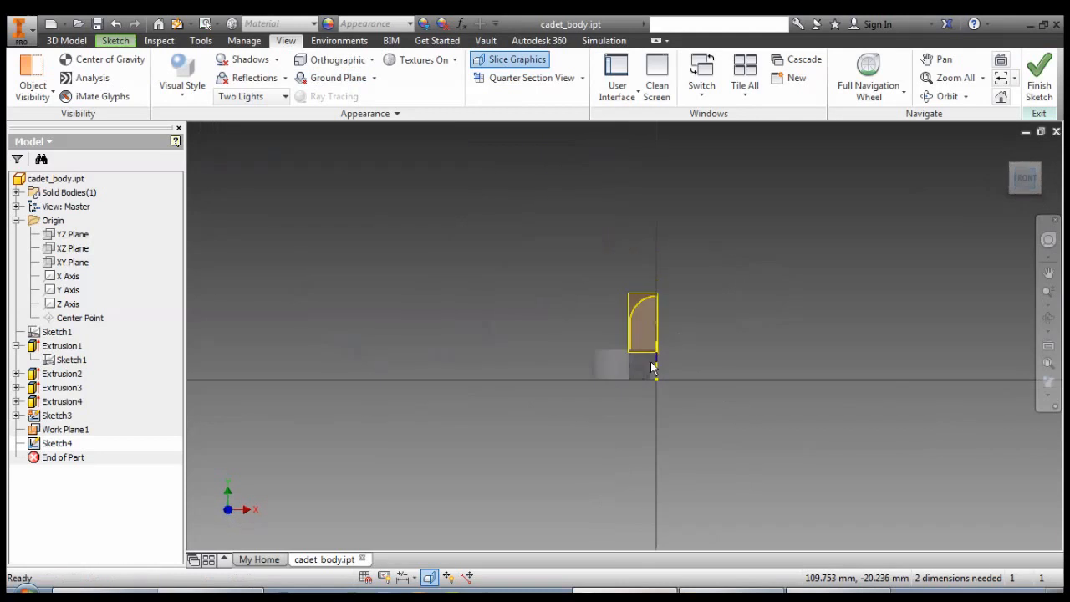
pyautogui.scroll(-6, 650, 361)
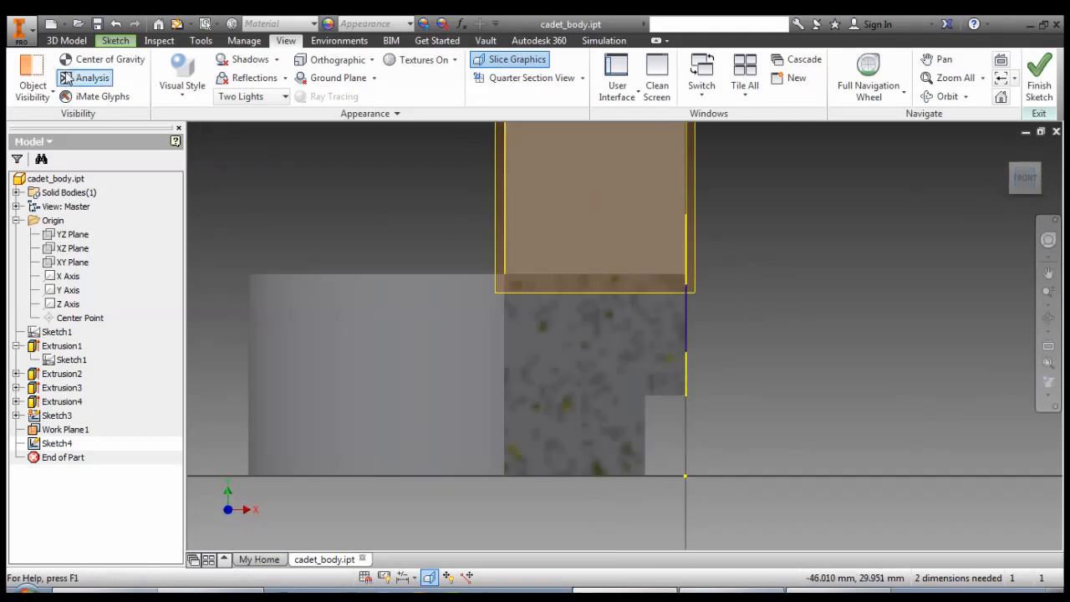
# Draw a short horizontal line from the vertical line's lower end into the body, and a short vertical line up from its inner end.
pyautogui.click(115, 40)
pyautogui.click(86, 75)
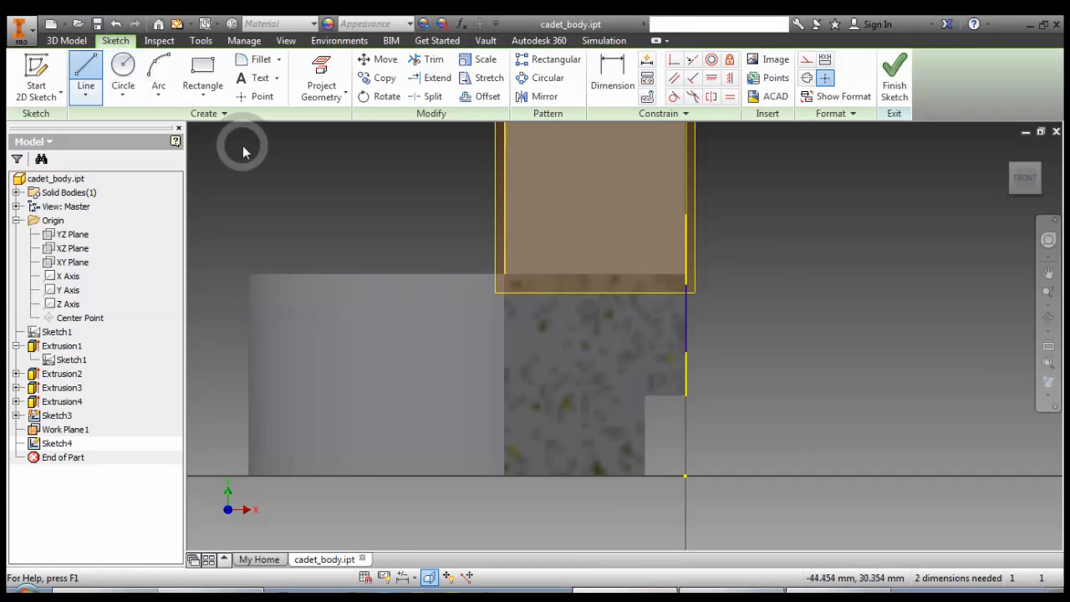
pyautogui.click(685, 351)
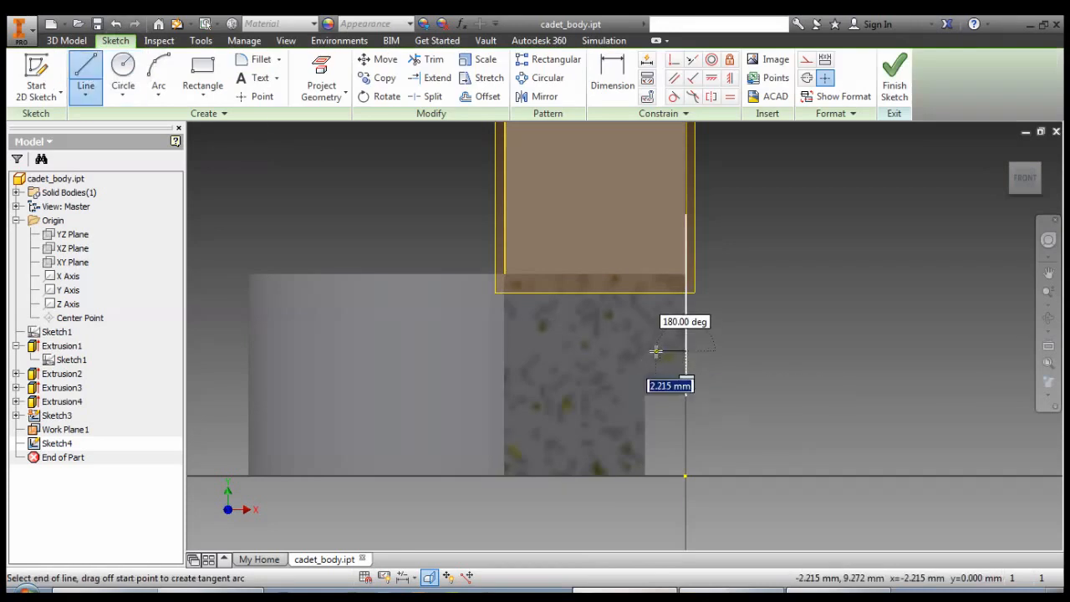
pyautogui.click(667, 351)
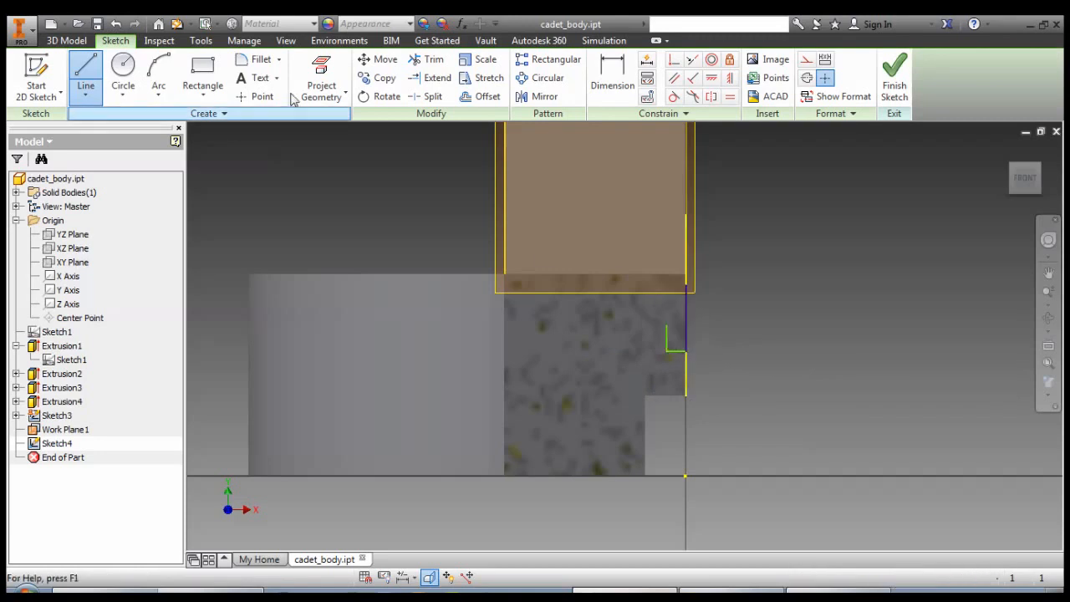
# Draw a three-point arc from the long vertical line's upper end to the short vertical line's upper end, bulging into the body.
pyautogui.click(158, 75)
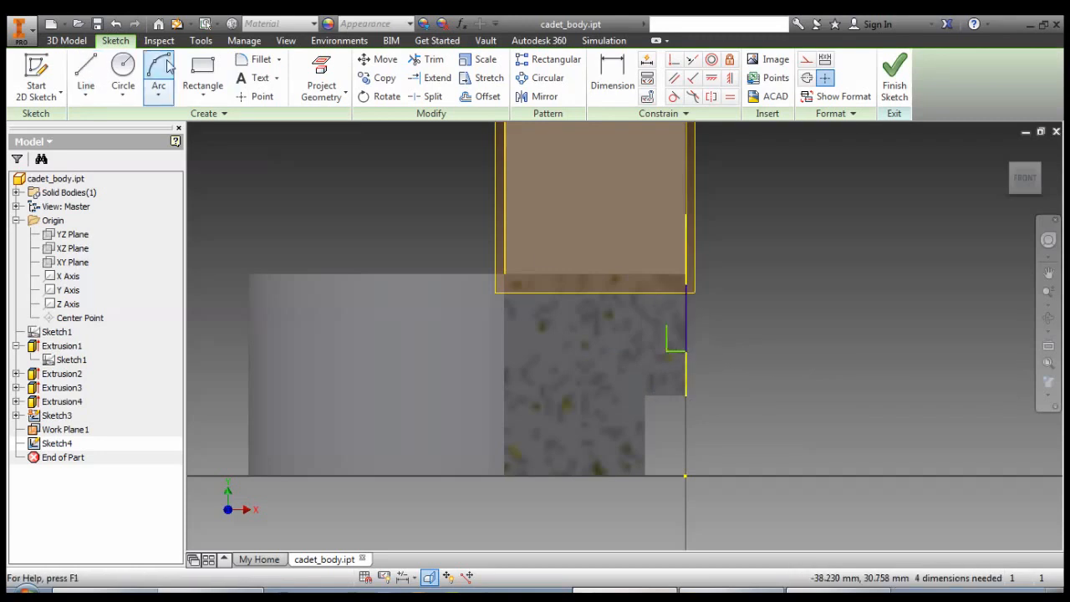
pyautogui.click(685, 285)
pyautogui.click(667, 324)
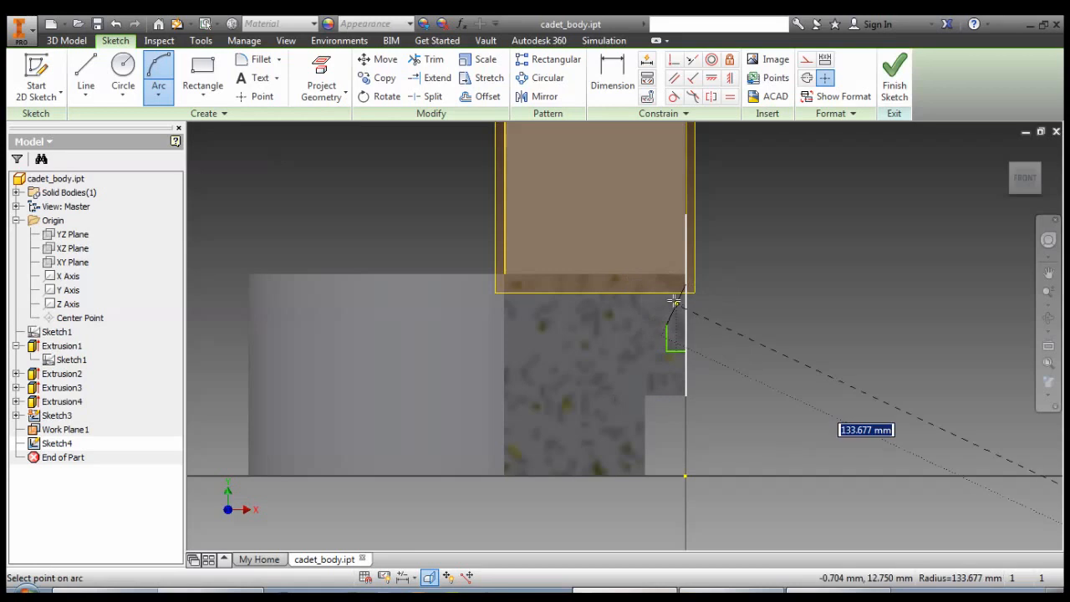
pyautogui.click(671, 305)
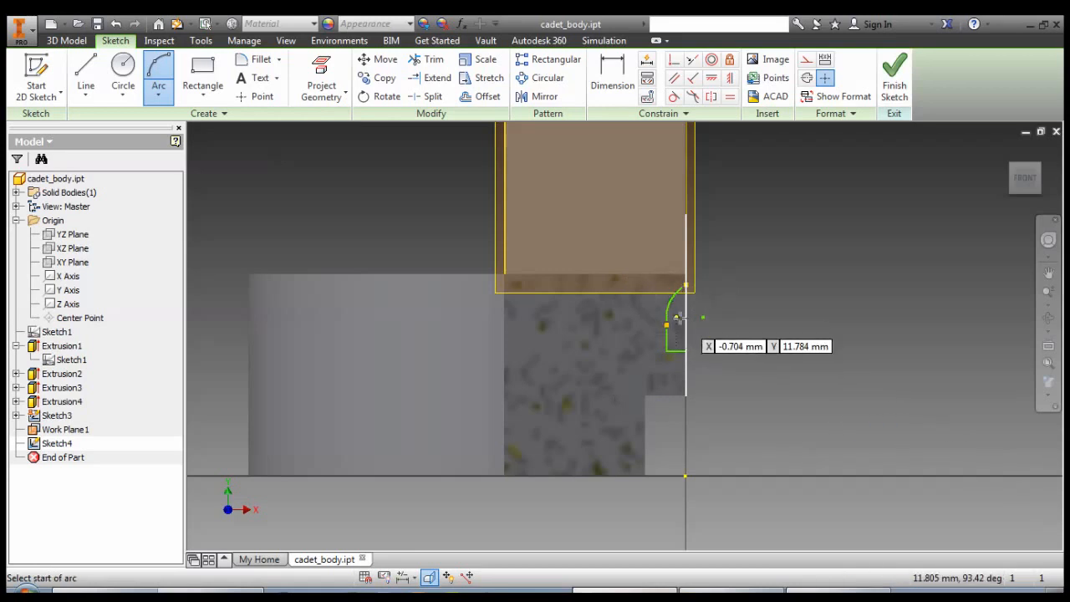
pyautogui.press('Escape')
# Make the arc tangent to the short vertical line below it.
pyautogui.scroll(3, 681, 321)
pyautogui.scroll(-4, 681, 320)
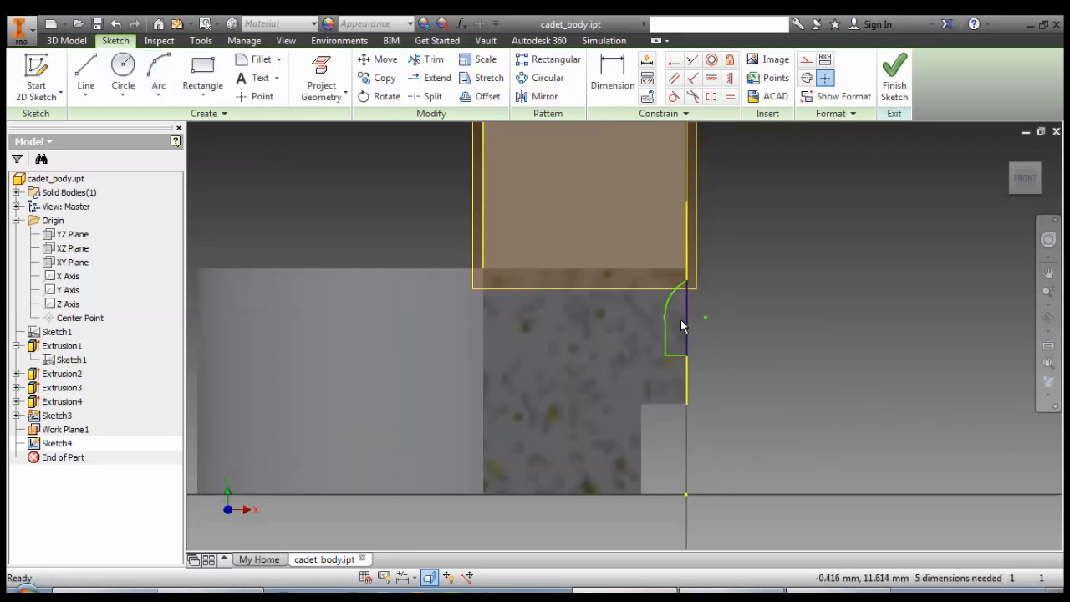
pyautogui.scroll(-2, 681, 320)
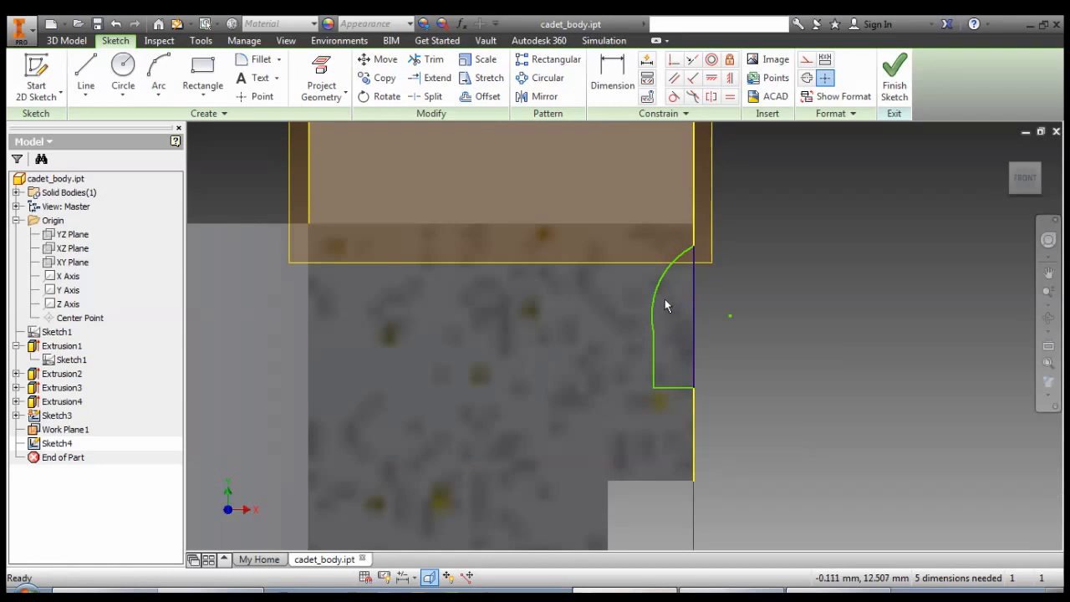
pyautogui.click(673, 96)
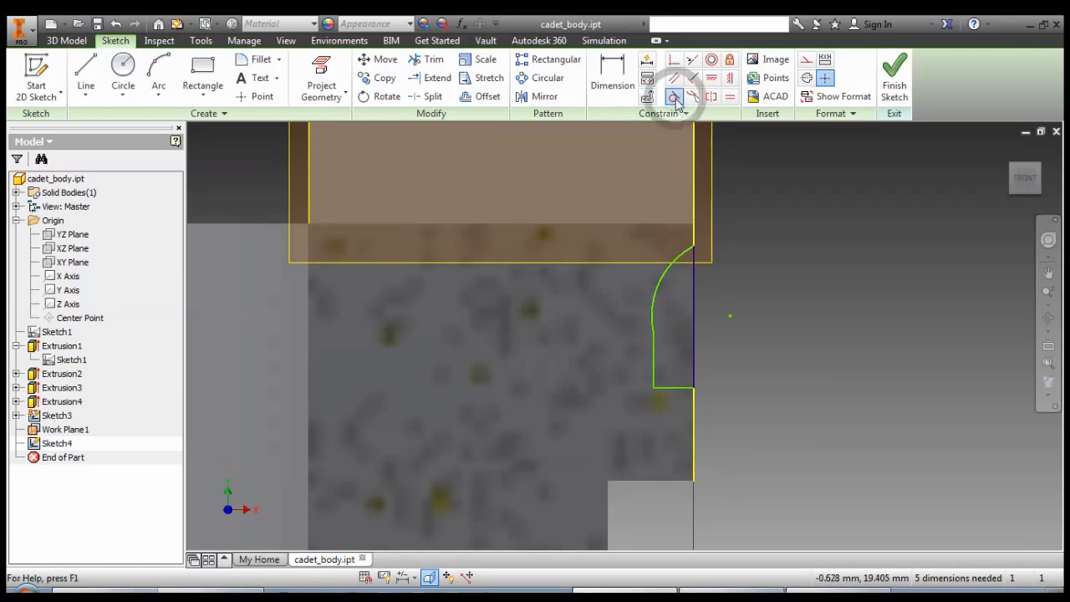
pyautogui.click(654, 313)
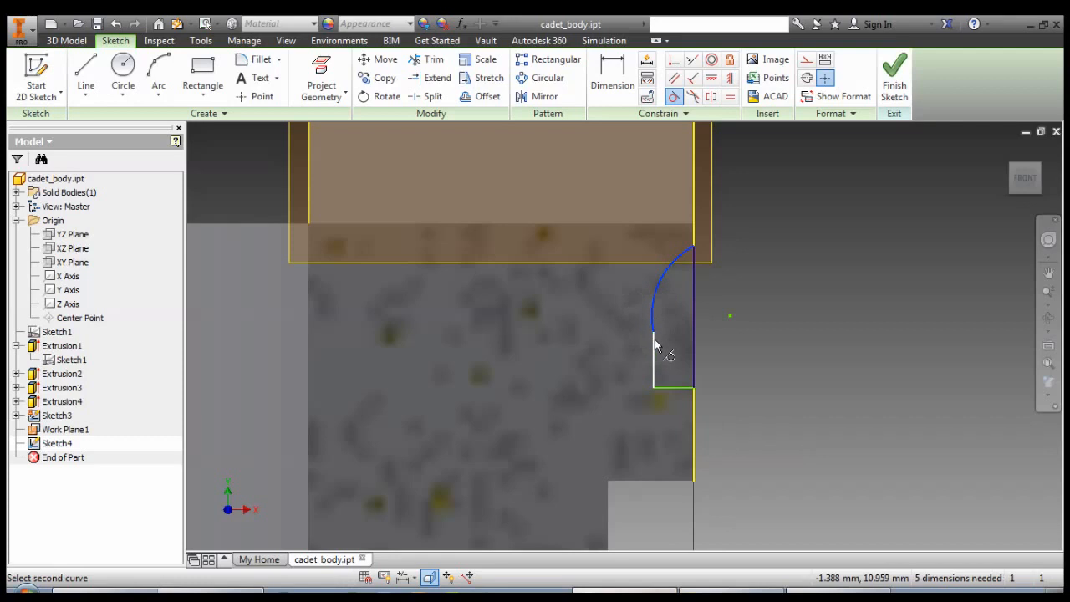
pyautogui.click(652, 341)
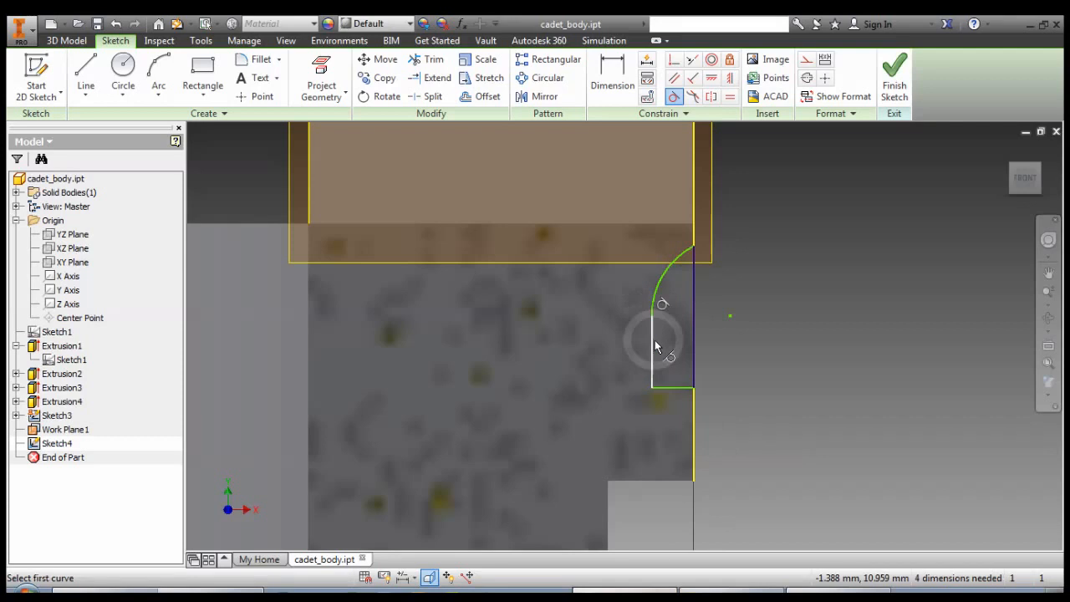
# Constrain the arc's centre point to be coincident with the profile's straight outer vertical line.
pyautogui.click(673, 59)
pyautogui.click(731, 316)
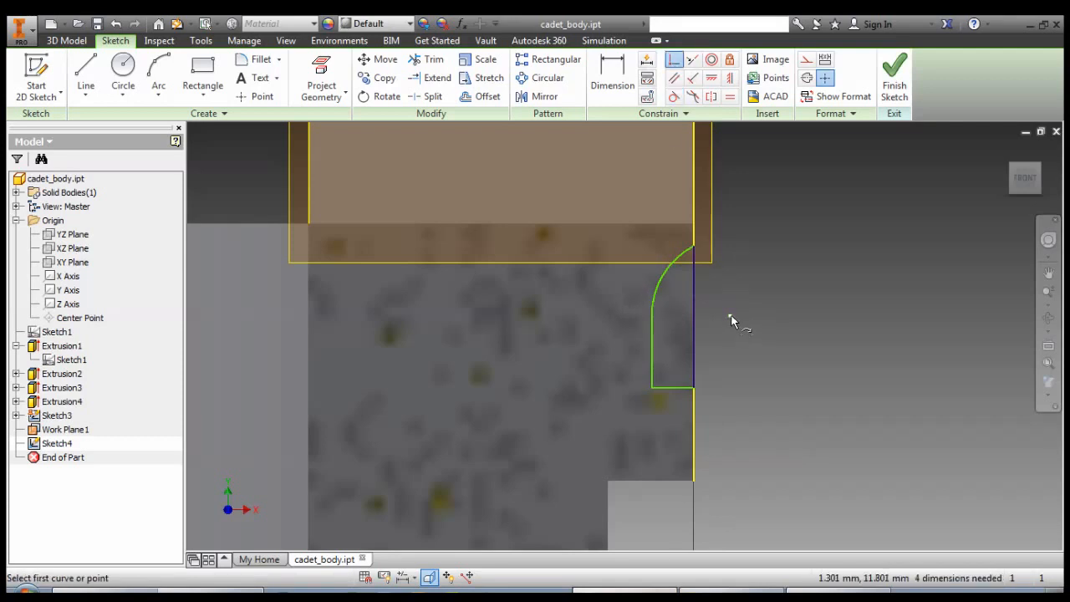
pyautogui.click(694, 316)
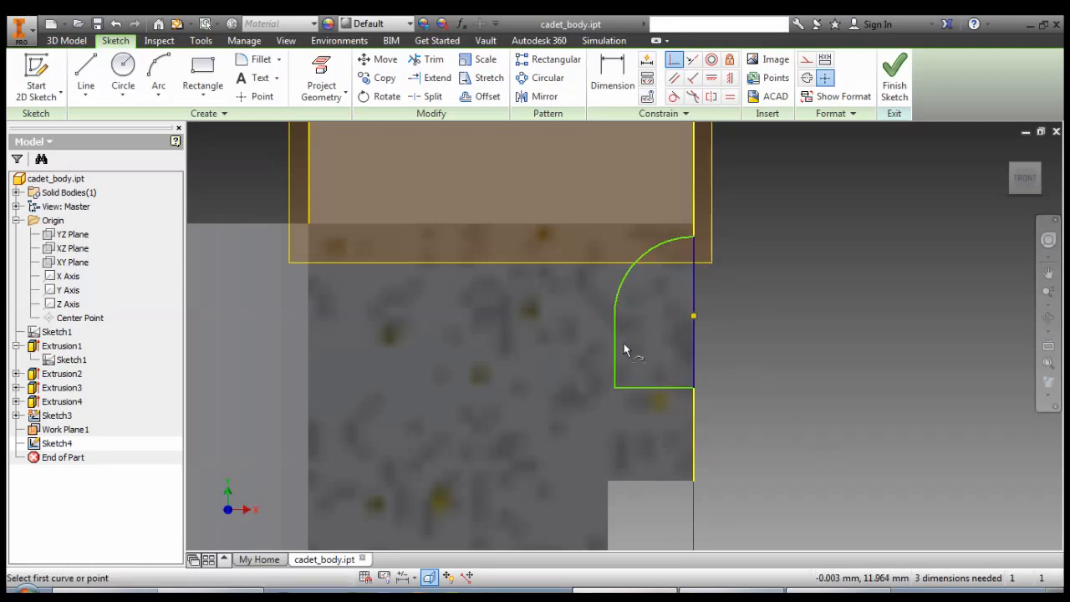
# Shrink the arched profile by moving its inner vertical side outward and its base line upward, and finish the sketch.
pyautogui.moveTo(616, 349); pyautogui.dragTo(645, 351)
pyautogui.moveTo(671, 385); pyautogui.dragTo(665, 301)
pyautogui.click(899, 84)
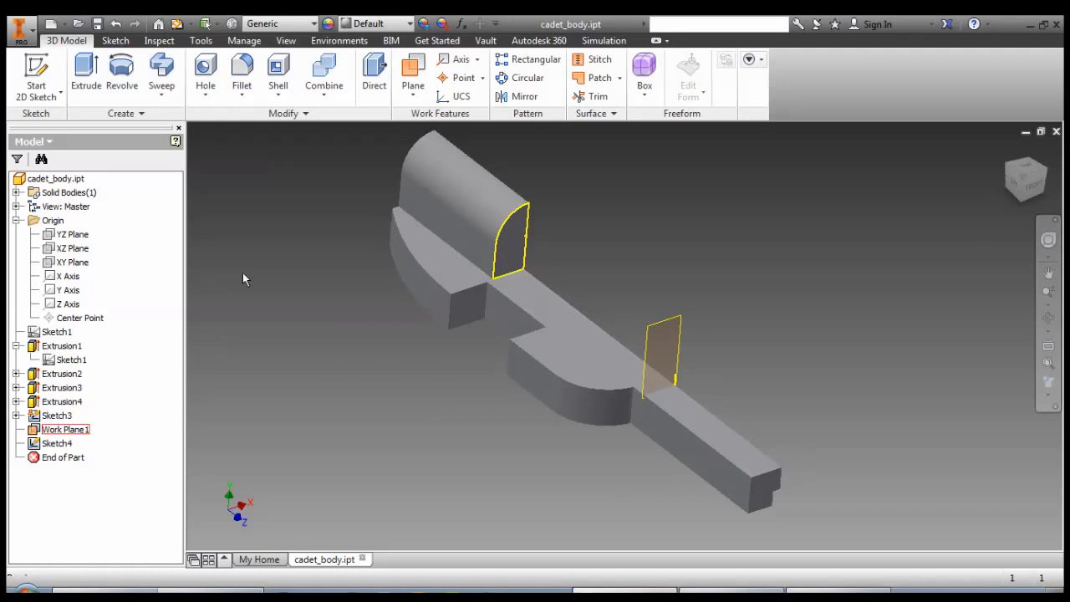
# Start a solid loft using Sketch3 and Sketch4 as its two sections.
pyautogui.click(161, 84)
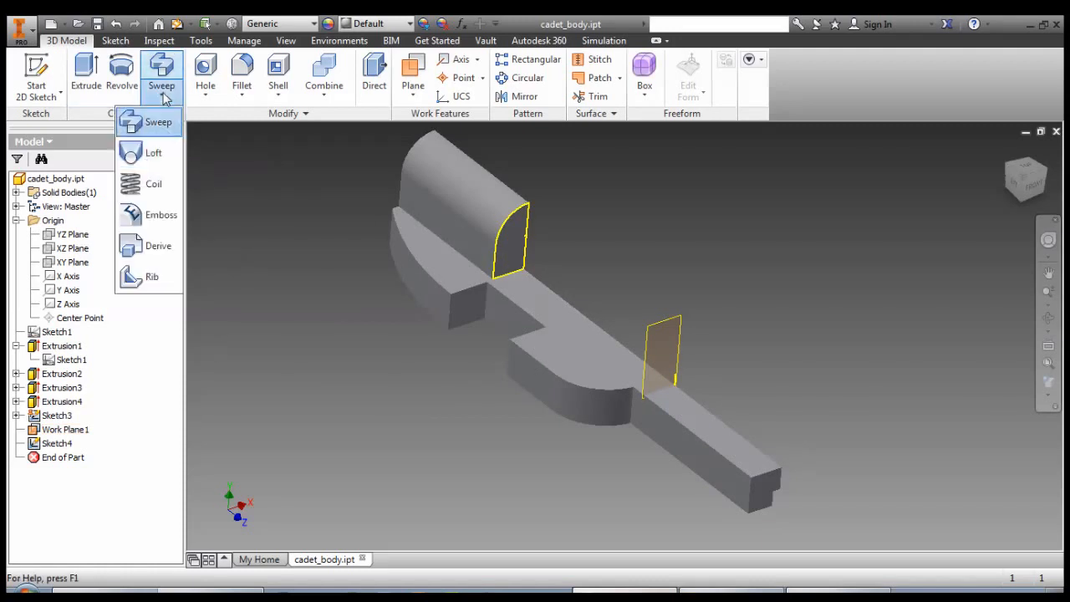
pyautogui.click(148, 160)
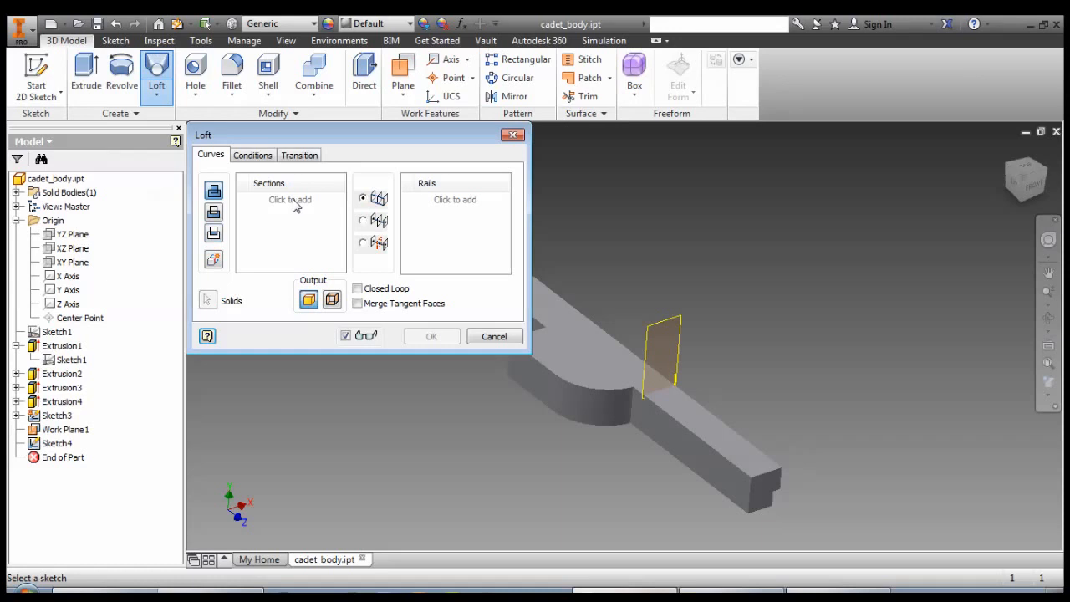
pyautogui.moveTo(304, 141); pyautogui.dragTo(825, 107)
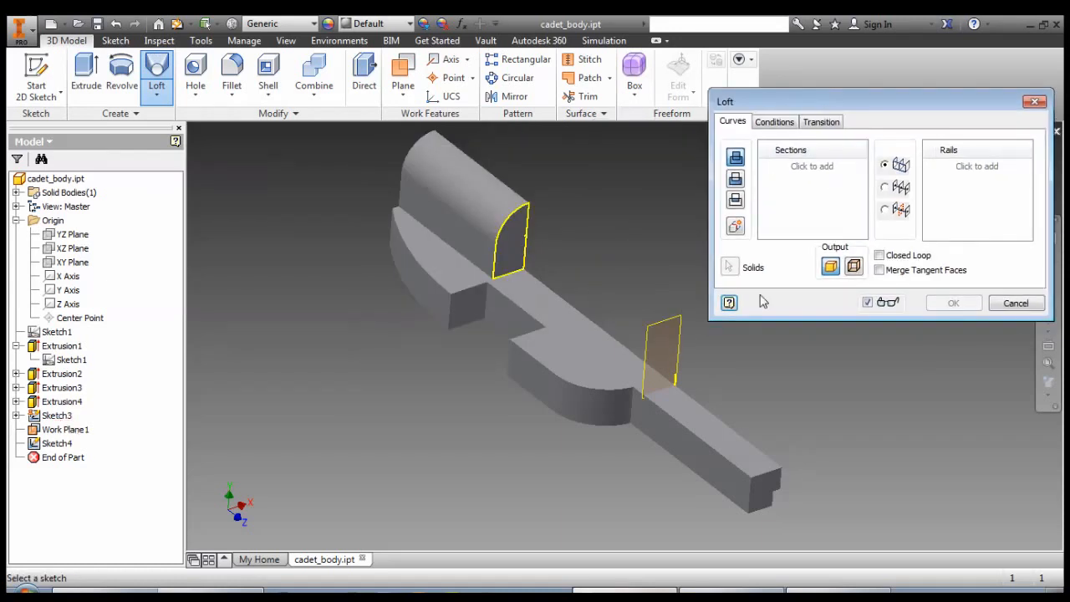
pyautogui.click(826, 171)
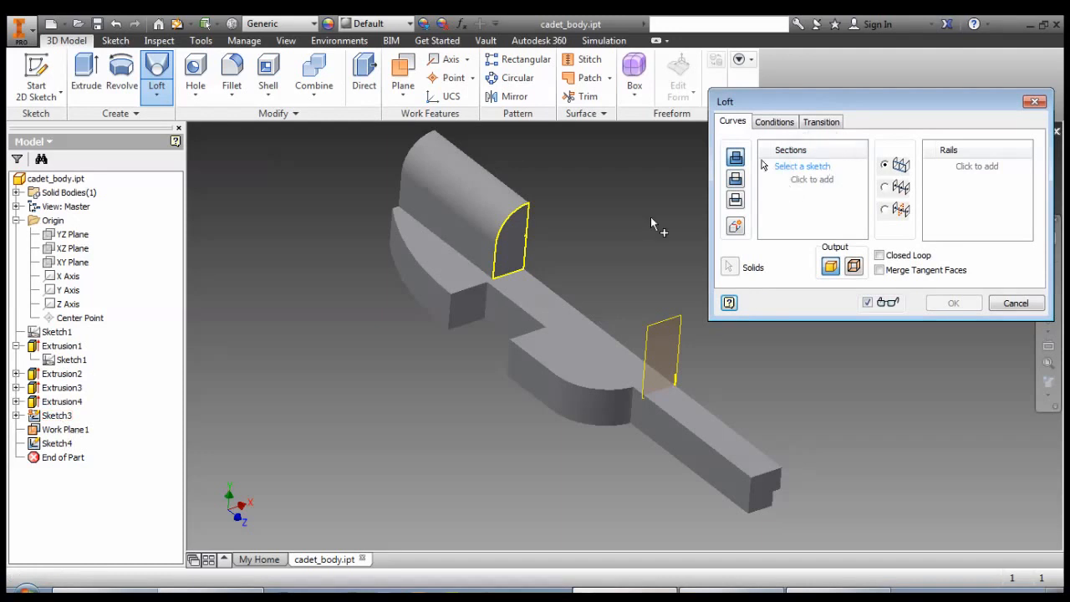
pyautogui.click(57, 416)
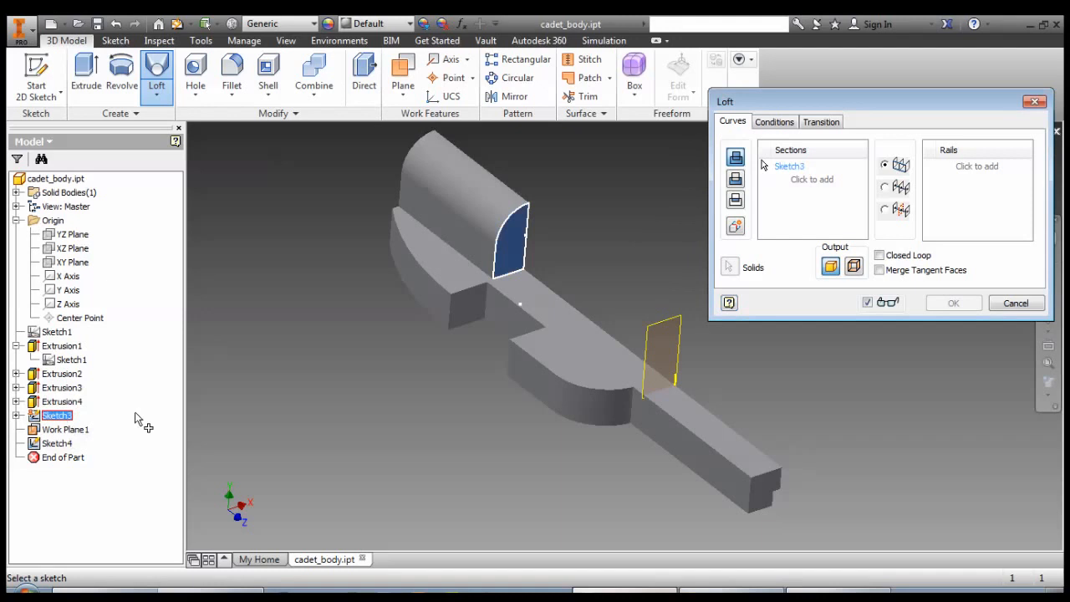
pyautogui.click(57, 443)
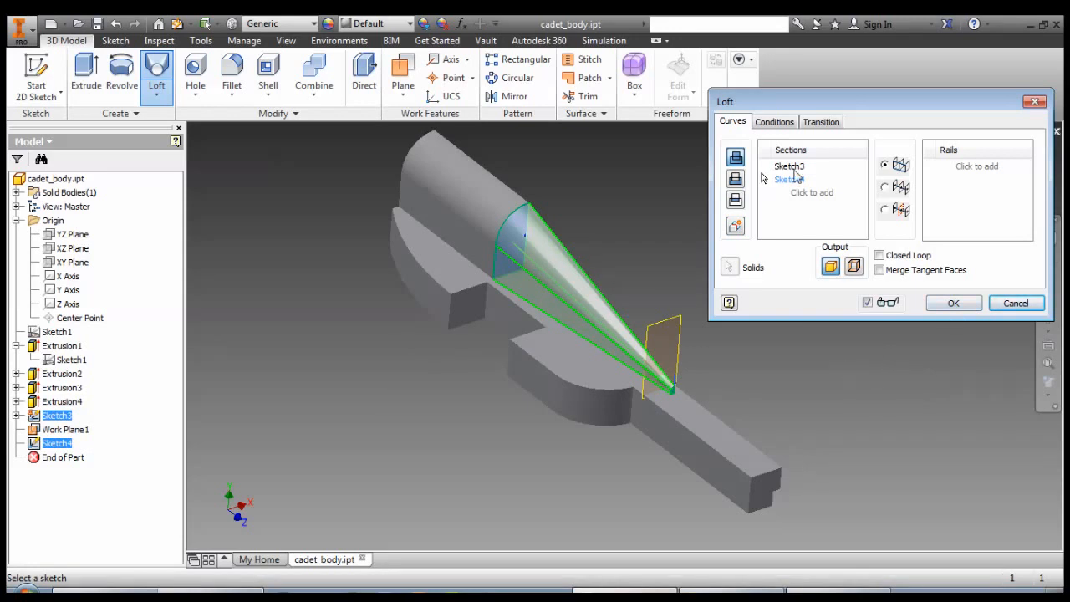
# Apply a direction condition of 90 deg with weight 1 to the loft's Sketch3 section.
pyautogui.click(819, 124)
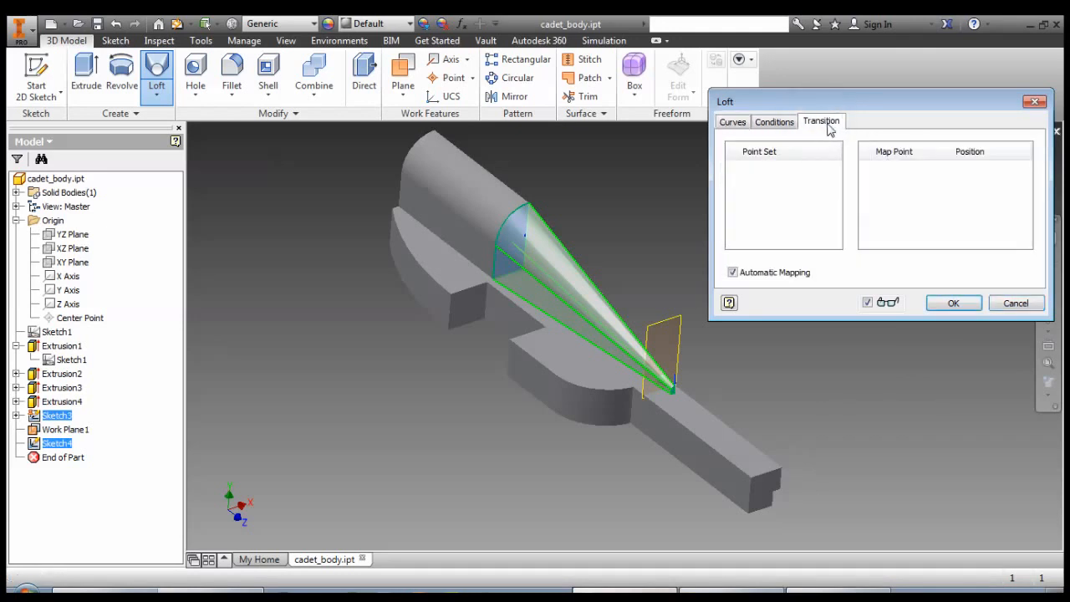
pyautogui.click(792, 125)
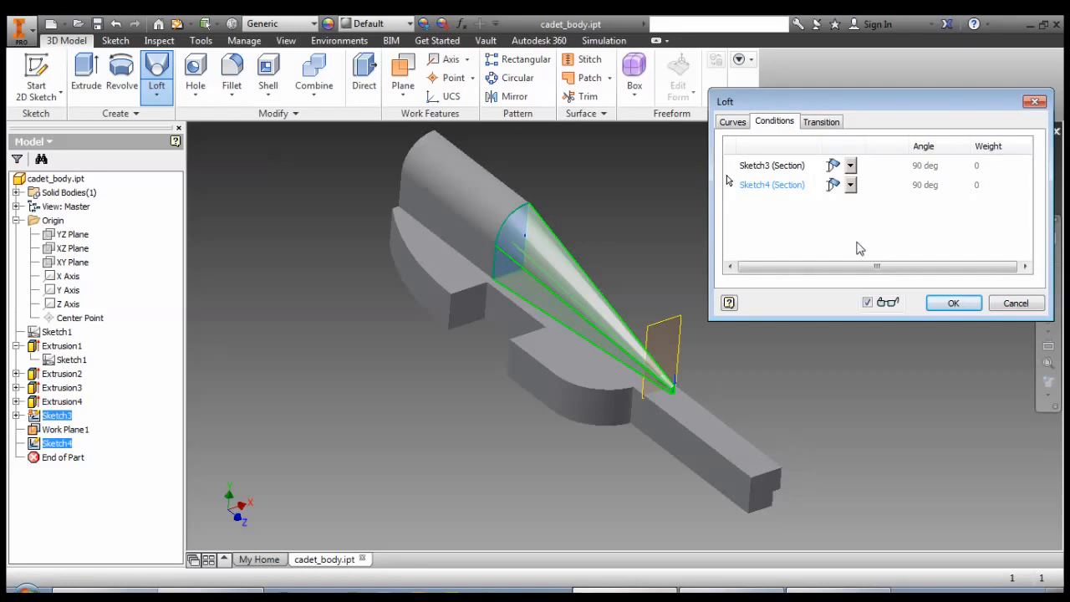
pyautogui.click(779, 168)
pyautogui.click(769, 188)
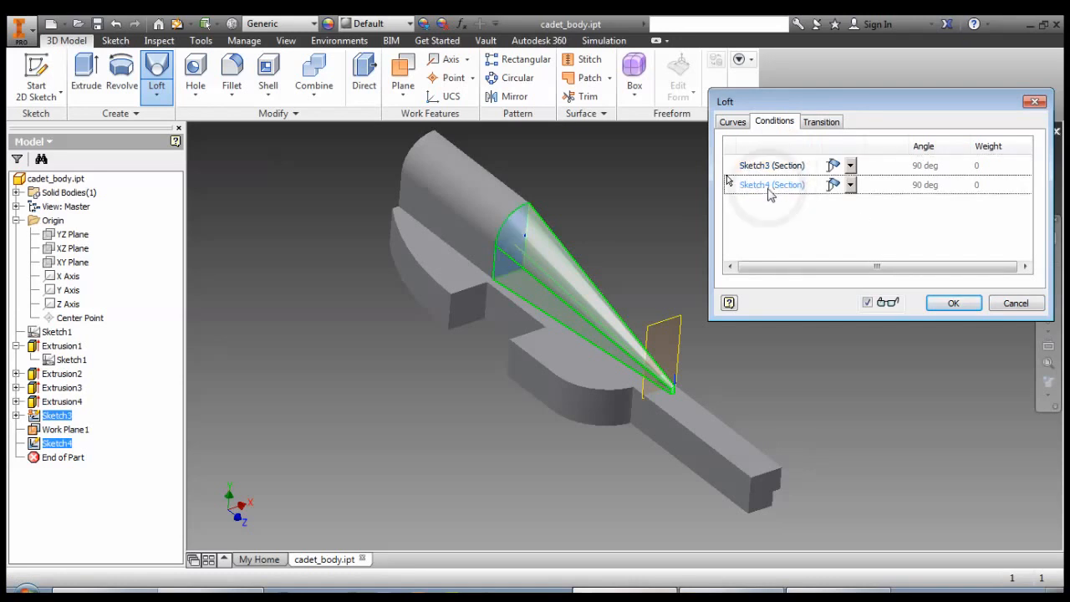
pyautogui.click(772, 167)
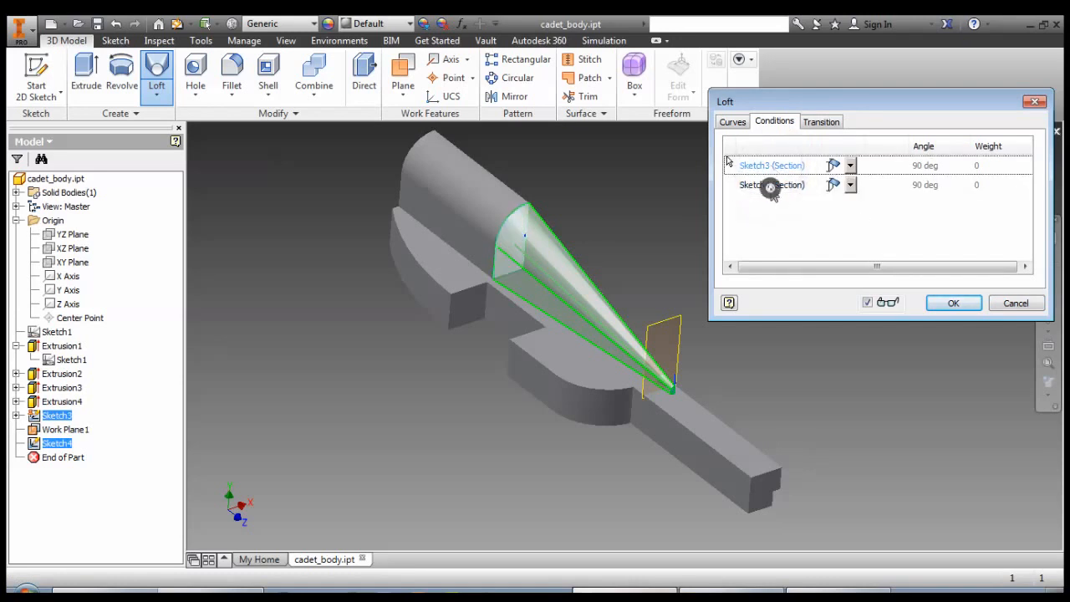
pyautogui.click(770, 187)
pyautogui.click(771, 168)
pyautogui.click(852, 166)
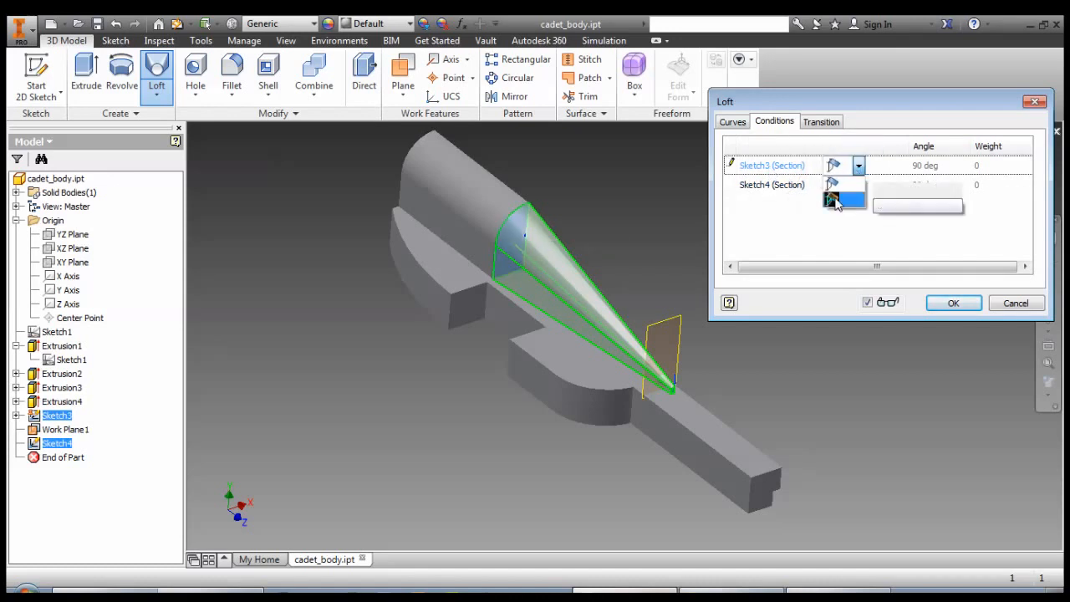
pyautogui.click(834, 201)
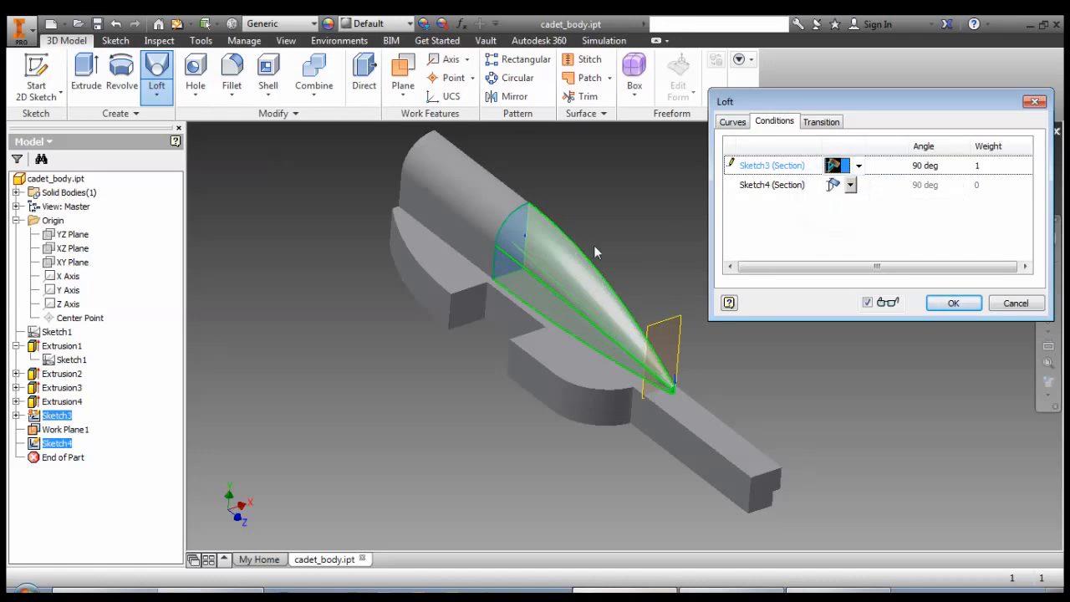
# Try a direction condition on the Sketch4 section, return that section to the free condition, and create the loft.
pyautogui.click(850, 186)
pyautogui.click(832, 218)
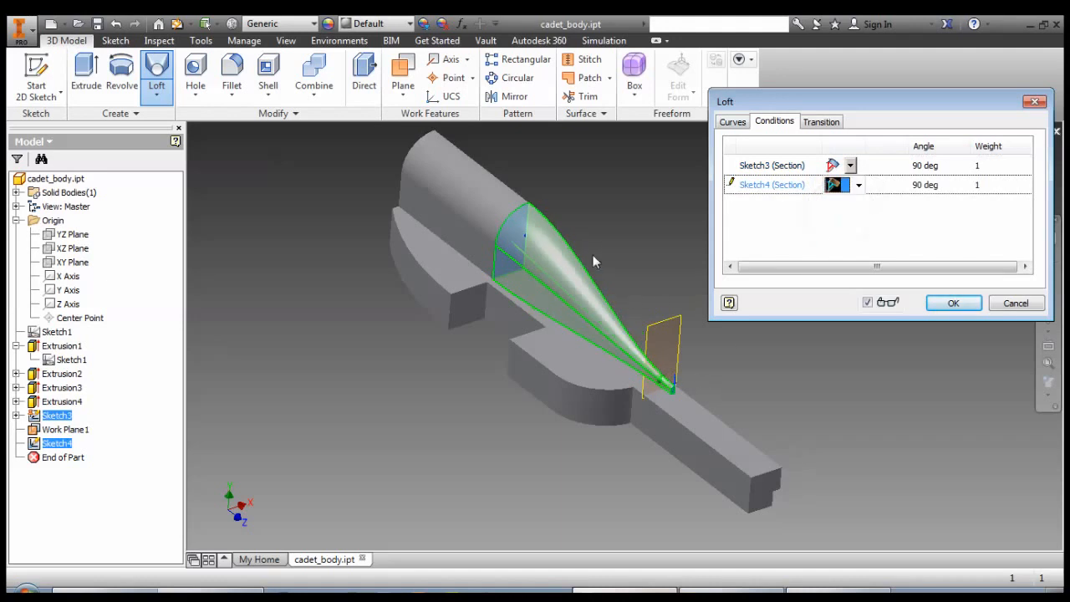
pyautogui.click(859, 185)
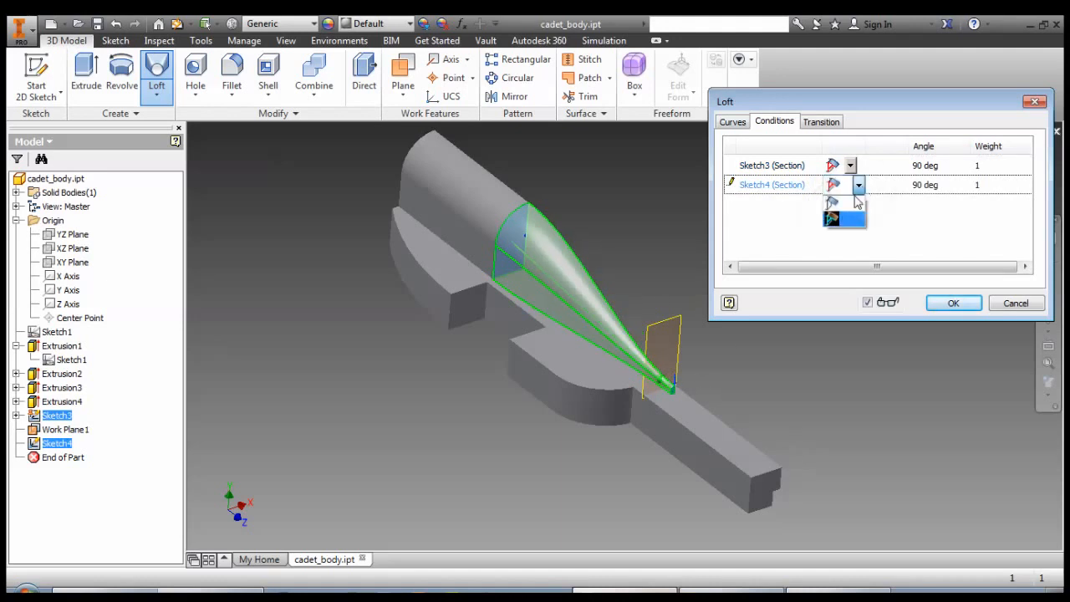
pyautogui.click(834, 200)
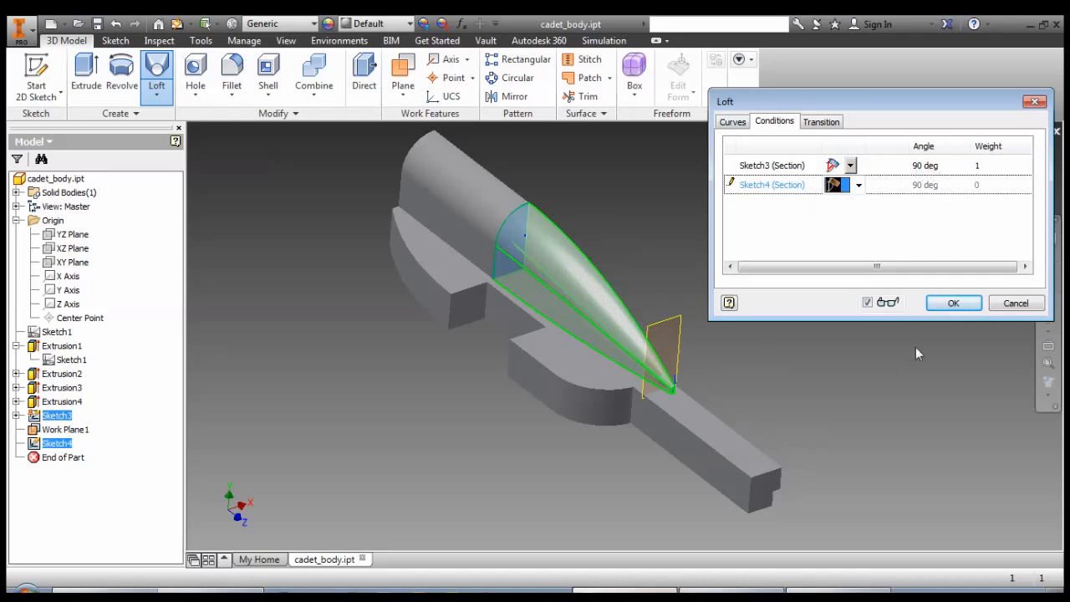
pyautogui.click(951, 306)
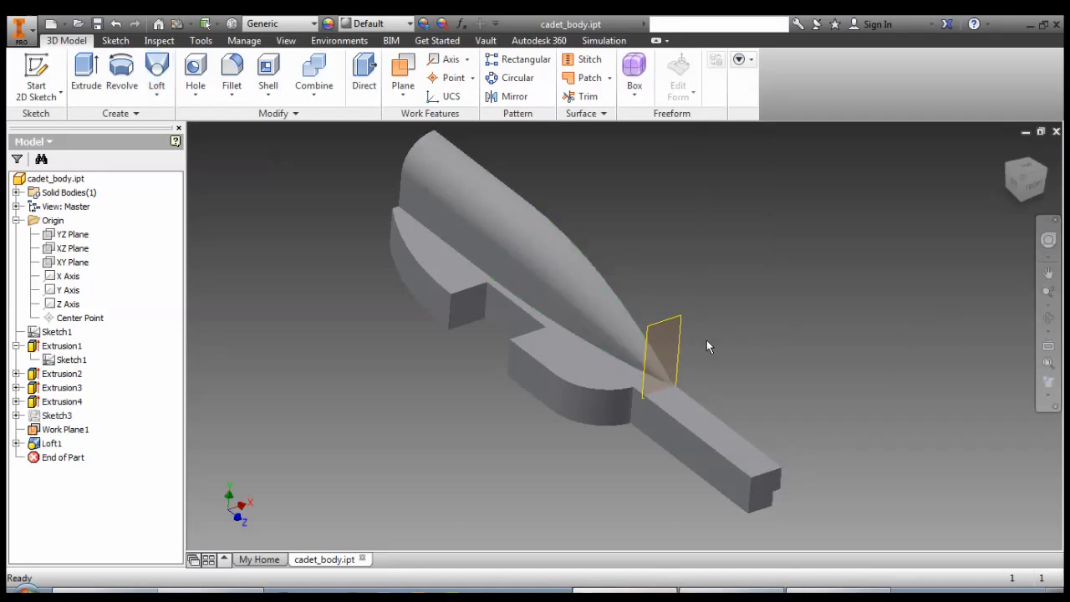
# Hide the offset work plane at the narrow end of the loft.
pyautogui.click(666, 331)
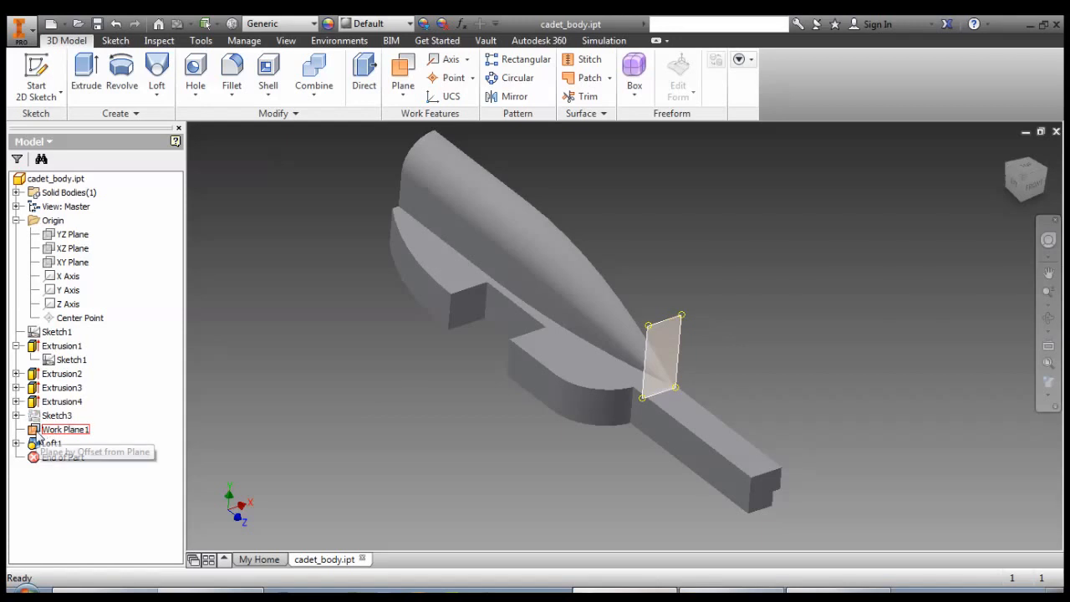
pyautogui.rightClick(39, 433)
pyautogui.click(55, 424)
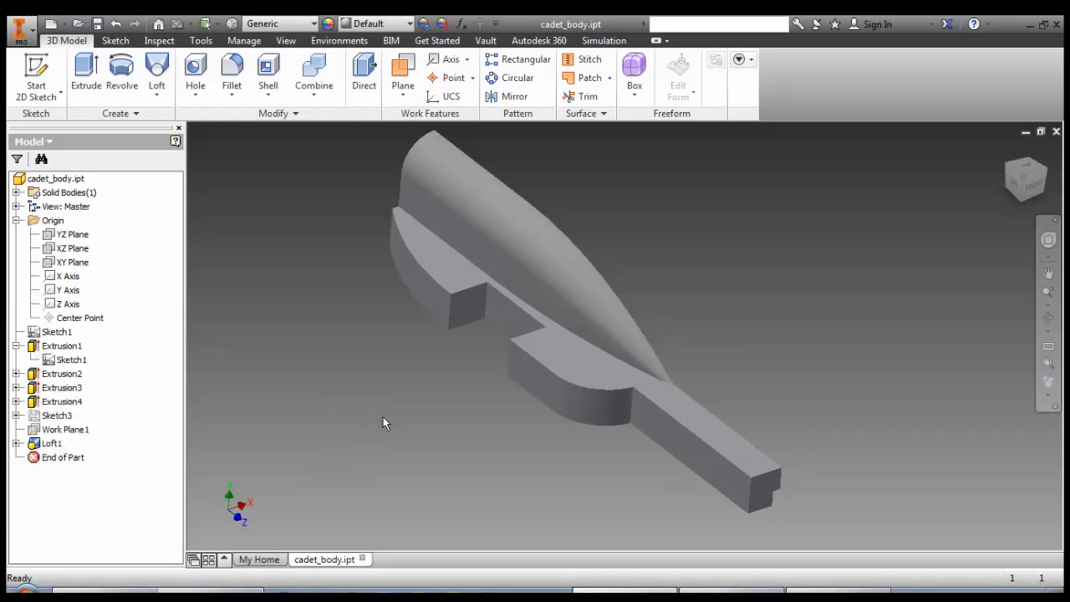
# Fillet the upper transverse edge at the free end of the long narrow bar with a 20.25 mm radius.
pyautogui.moveTo(428, 408)
pyautogui.keyDown('shift'); pyautogui.mouseDown(button='middle')
pyautogui.moveTo(378, 380)
pyautogui.moveTo(510, 342)
pyautogui.moveTo(470, 387)
pyautogui.moveTo(490, 387)
pyautogui.moveTo(424, 401)
pyautogui.moveTo(447, 411)
pyautogui.mouseUp(button='middle'); pyautogui.keyUp('shift')
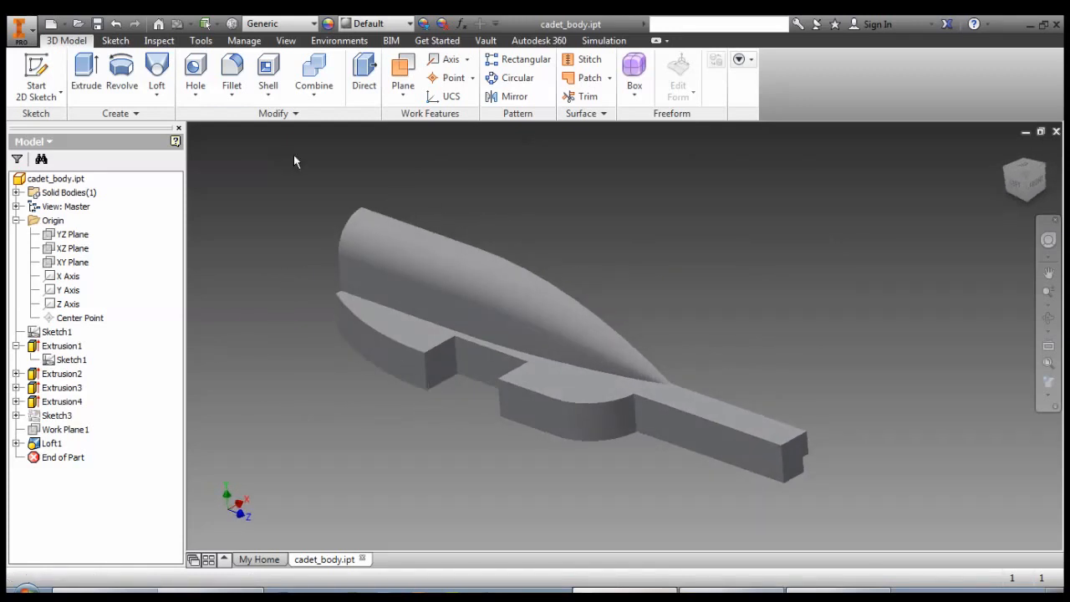
pyautogui.click(231, 67)
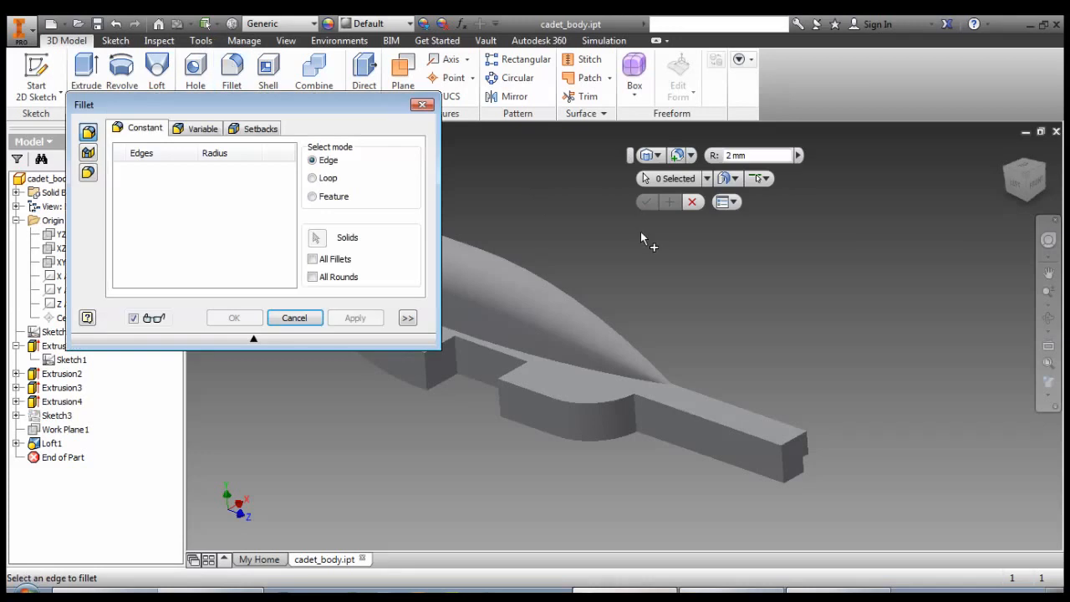
pyautogui.moveTo(371, 105); pyautogui.dragTo(929, 216)
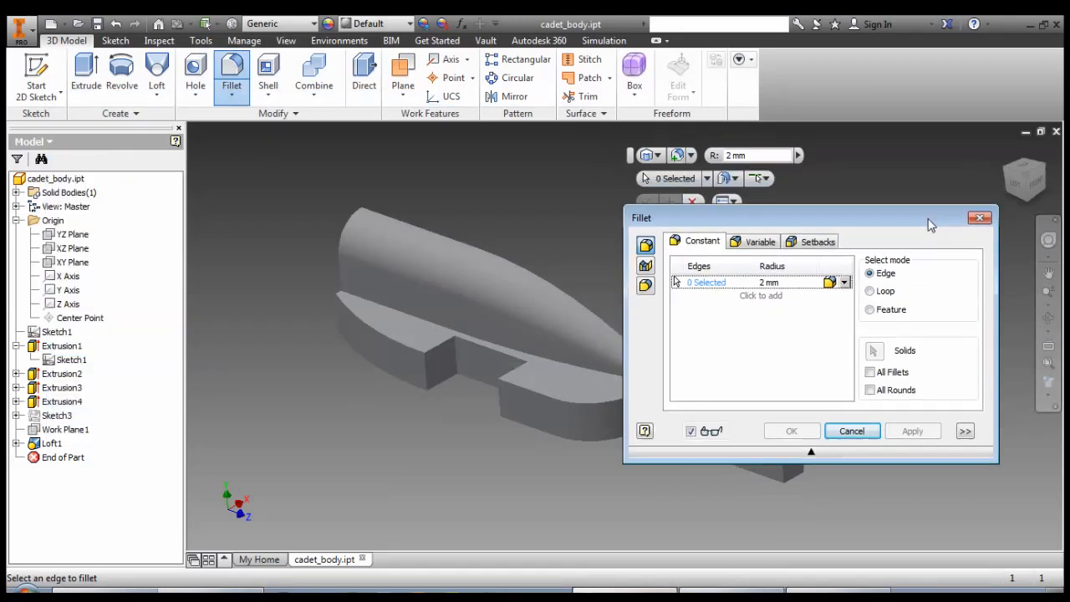
pyautogui.moveTo(694, 217); pyautogui.dragTo(815, 134)
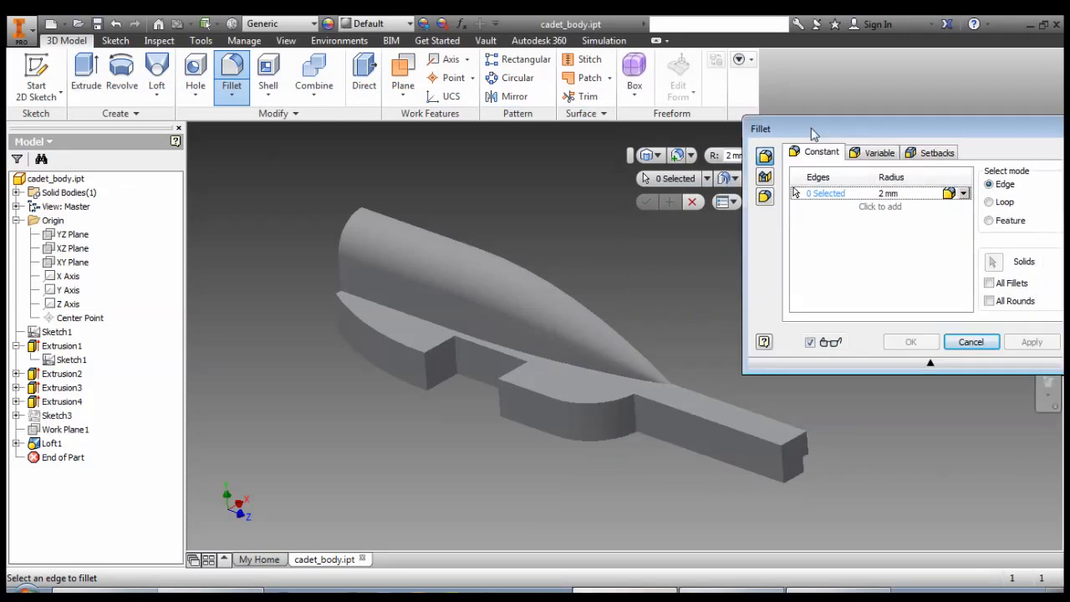
pyautogui.click(792, 439)
pyautogui.moveTo(799, 436)
pyautogui.mouseDown()
pyautogui.moveTo(774, 451)
pyautogui.moveTo(796, 433)
pyautogui.moveTo(790, 441)
pyautogui.mouseUp()
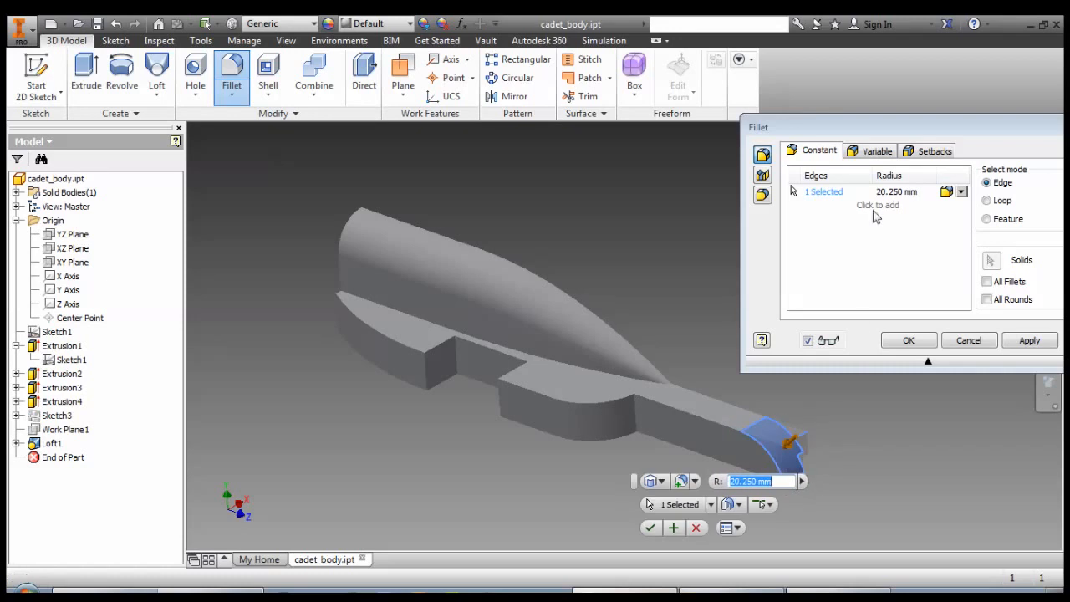
pyautogui.moveTo(889, 134); pyautogui.dragTo(784, 117)
pyautogui.click(799, 321)
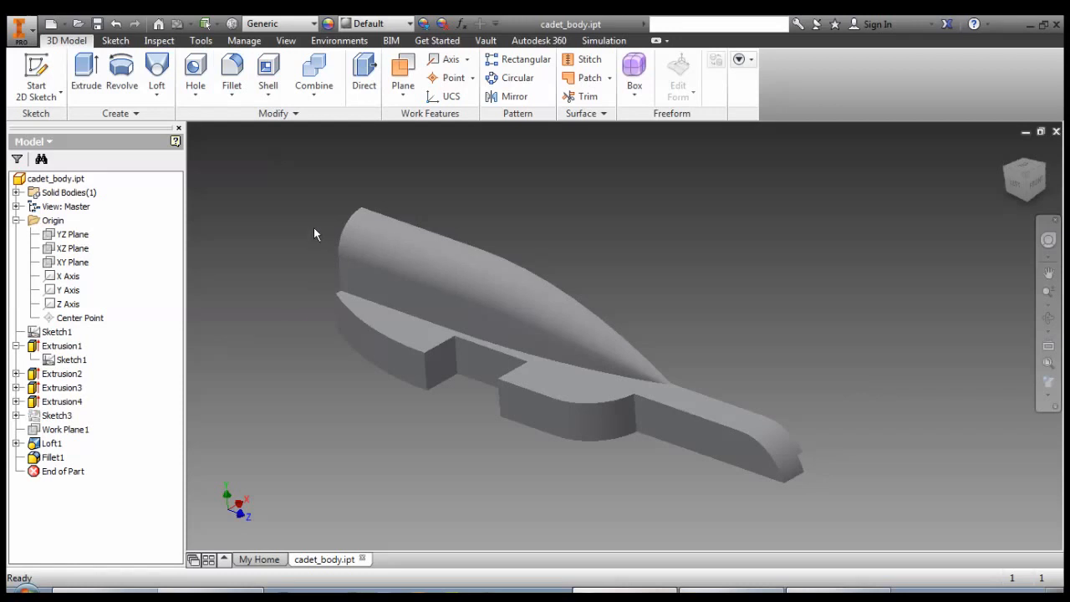
pyautogui.click(234, 76)
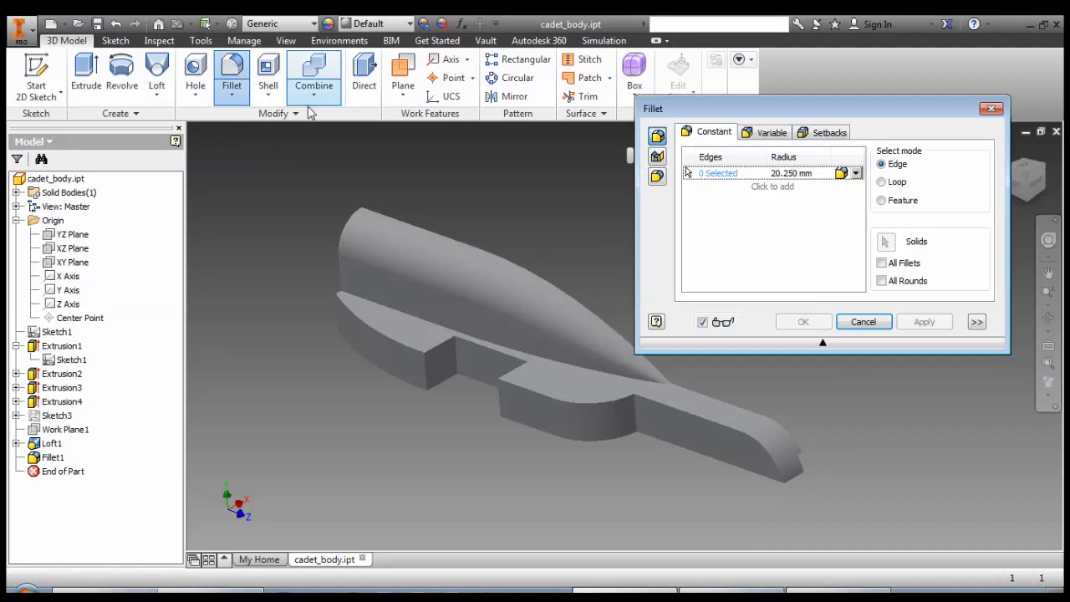
pyautogui.click(769, 133)
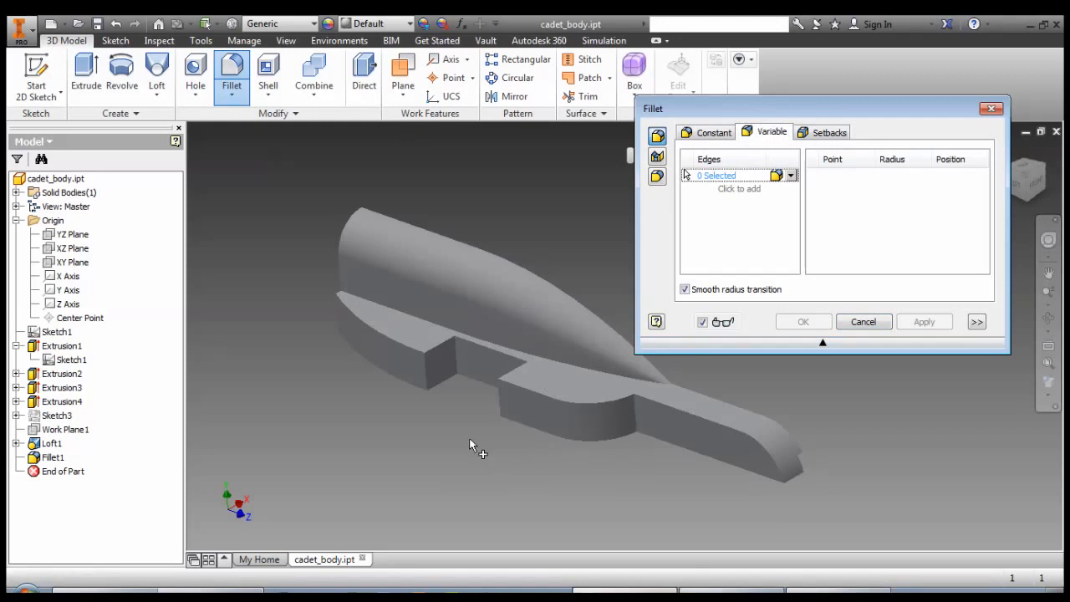
pyautogui.click(736, 429)
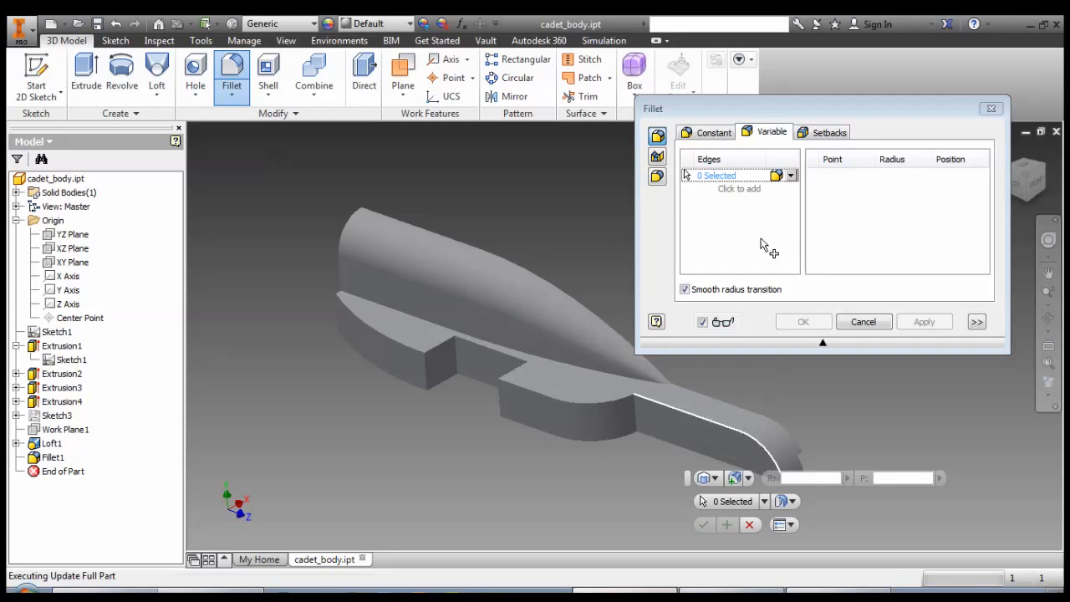
pyautogui.click(741, 278)
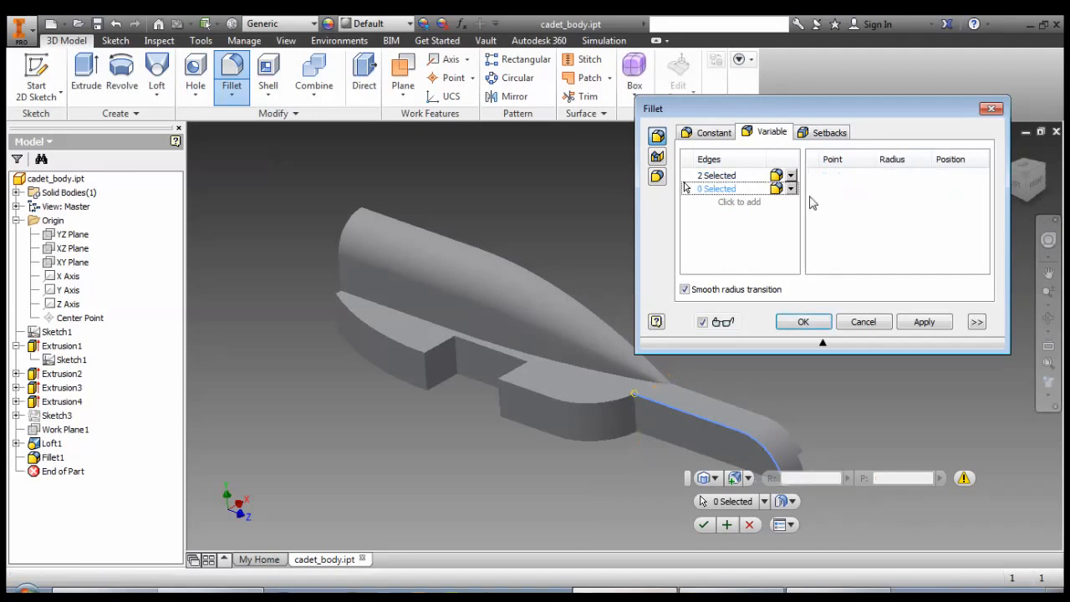
pyautogui.click(863, 321)
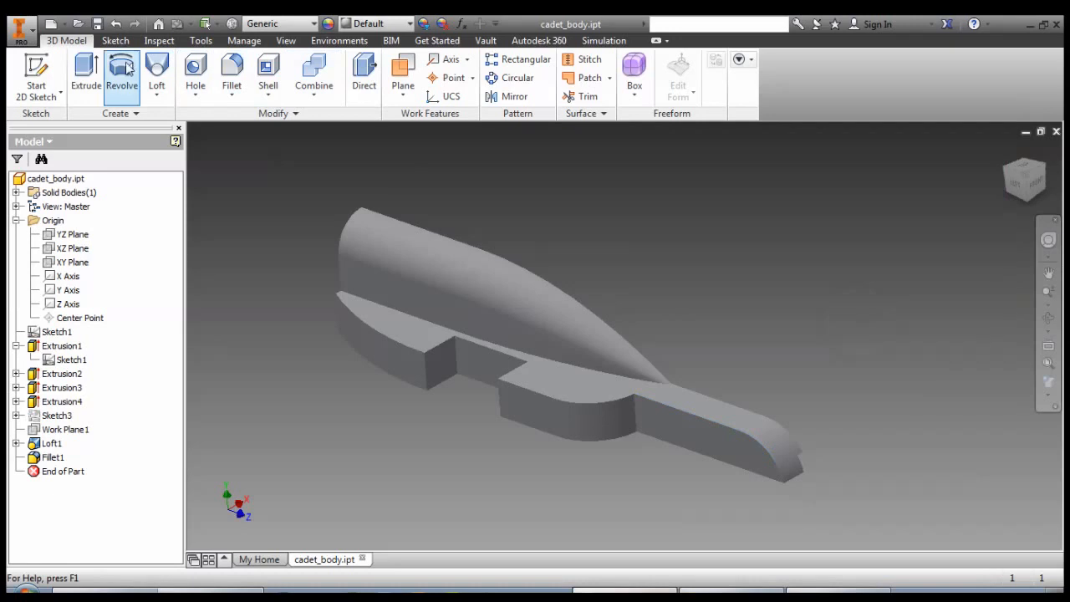
# Add a variable fillet along the narrow bar's upper outer edge and its curved end, with a 3 mm start radius and 10 mm end radius.
pyautogui.click(232, 73)
pyautogui.click(766, 132)
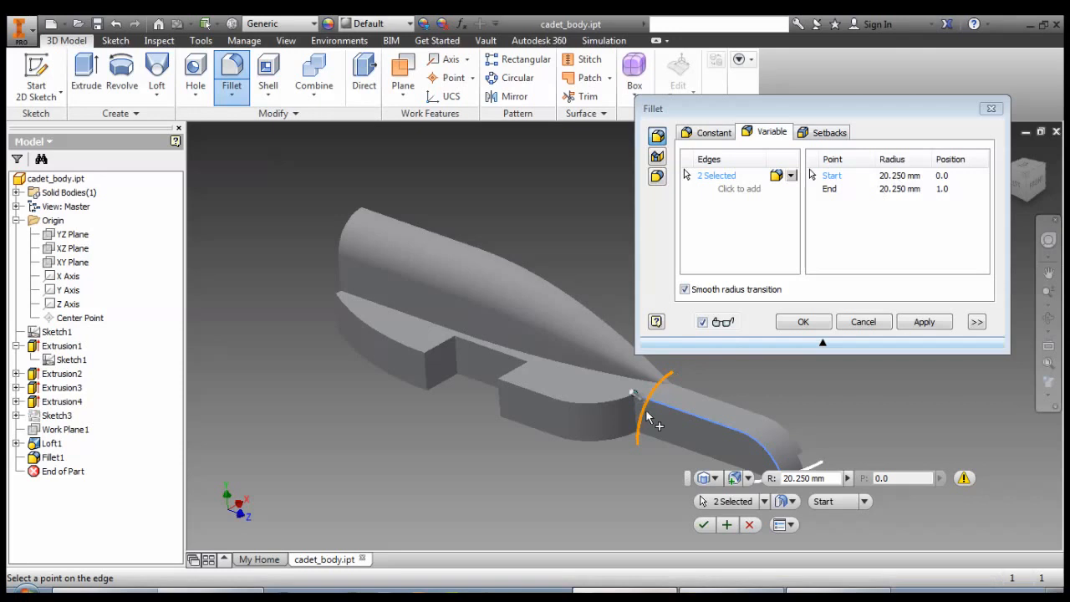
pyautogui.click(894, 176)
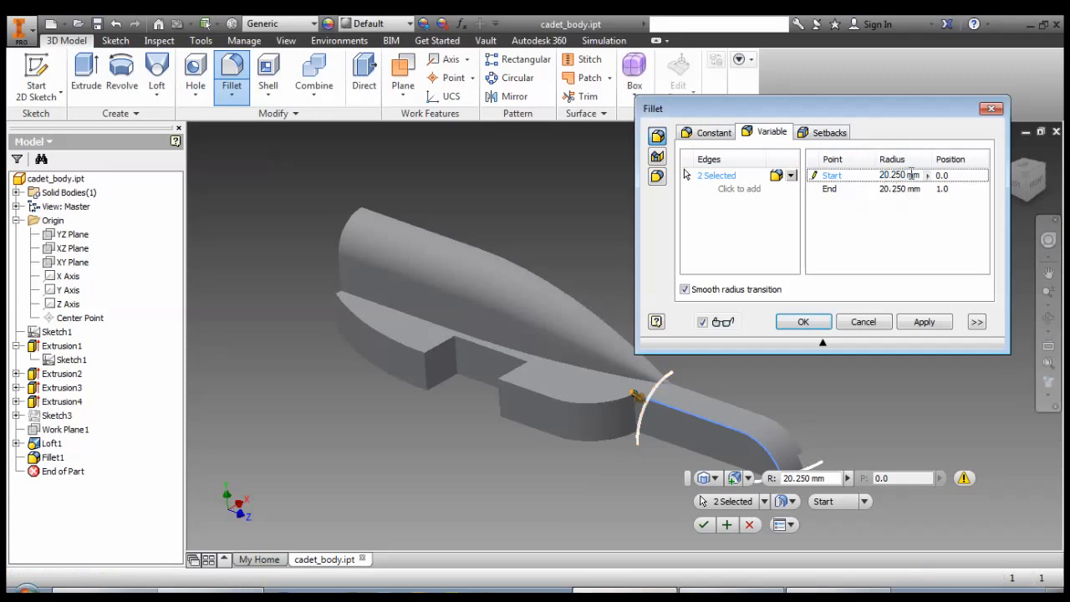
pyautogui.doubleClick(896, 175)
pyautogui.write('3')
pyautogui.click(893, 222)
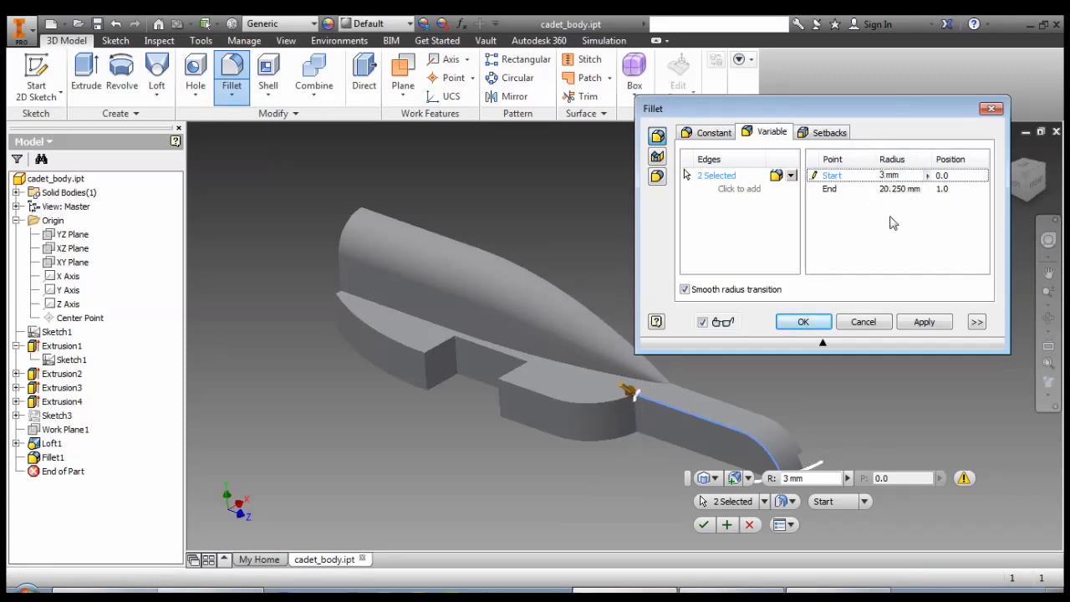
pyautogui.doubleClick(902, 189)
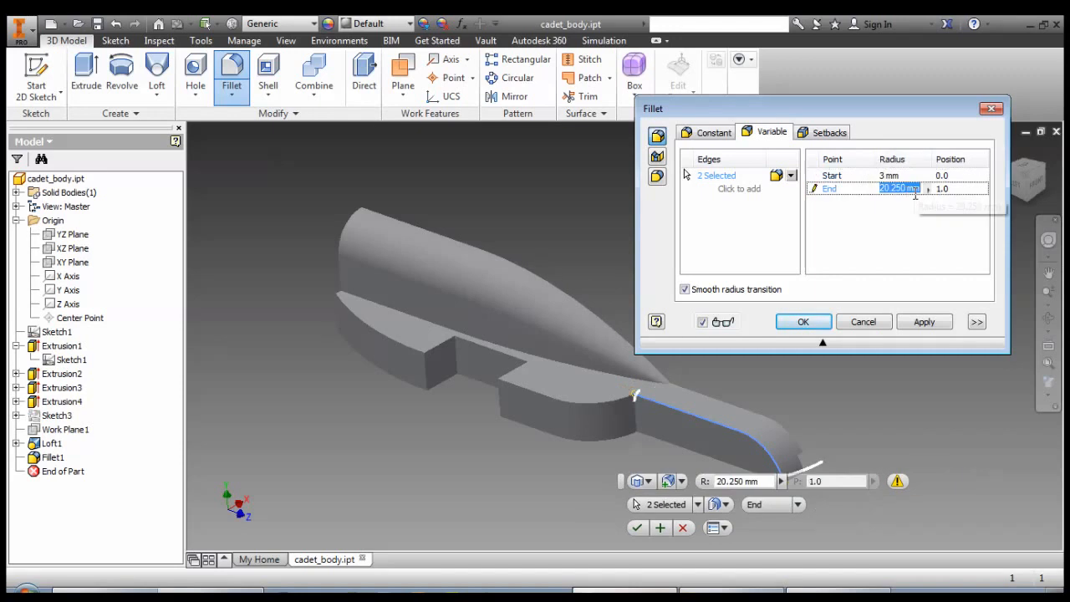
pyautogui.write('10')
pyautogui.click(901, 220)
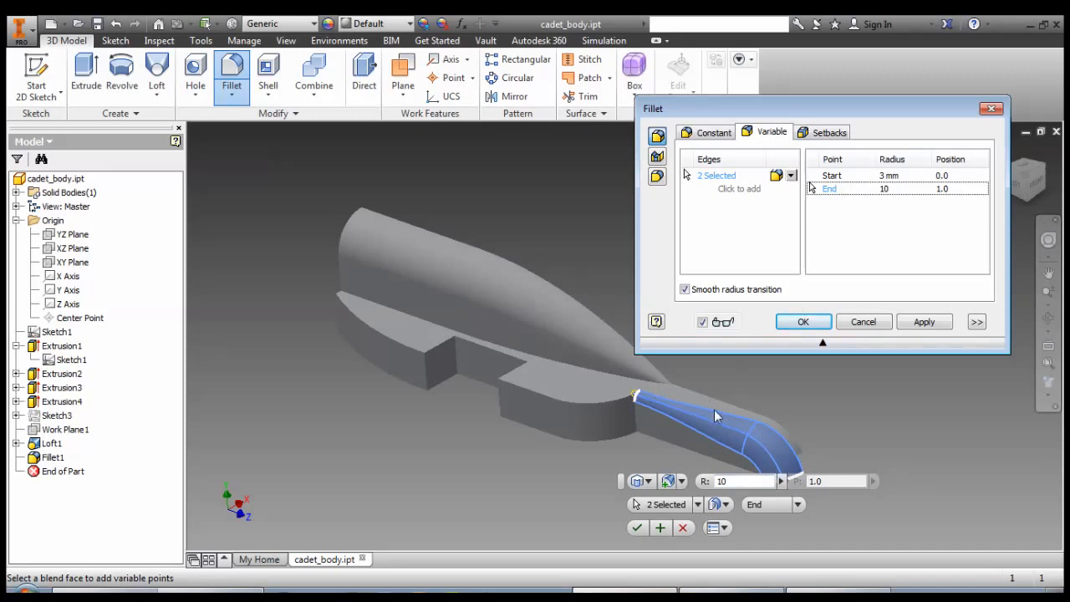
pyautogui.click(805, 324)
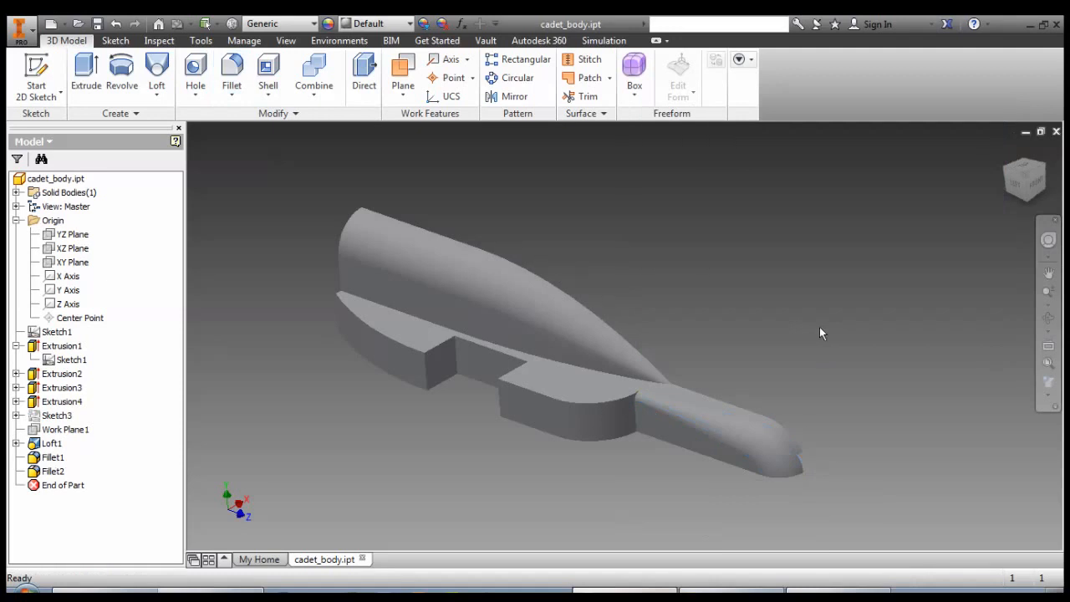
# Rename the first extrusion in the part's feature history, Extrusion1, as "canister chamber".
pyautogui.moveTo(813, 341)
pyautogui.keyDown('shift'); pyautogui.mouseDown(button='middle')
pyautogui.moveTo(771, 342)
pyautogui.moveTo(816, 343)
pyautogui.mouseUp(button='middle'); pyautogui.keyUp('shift')
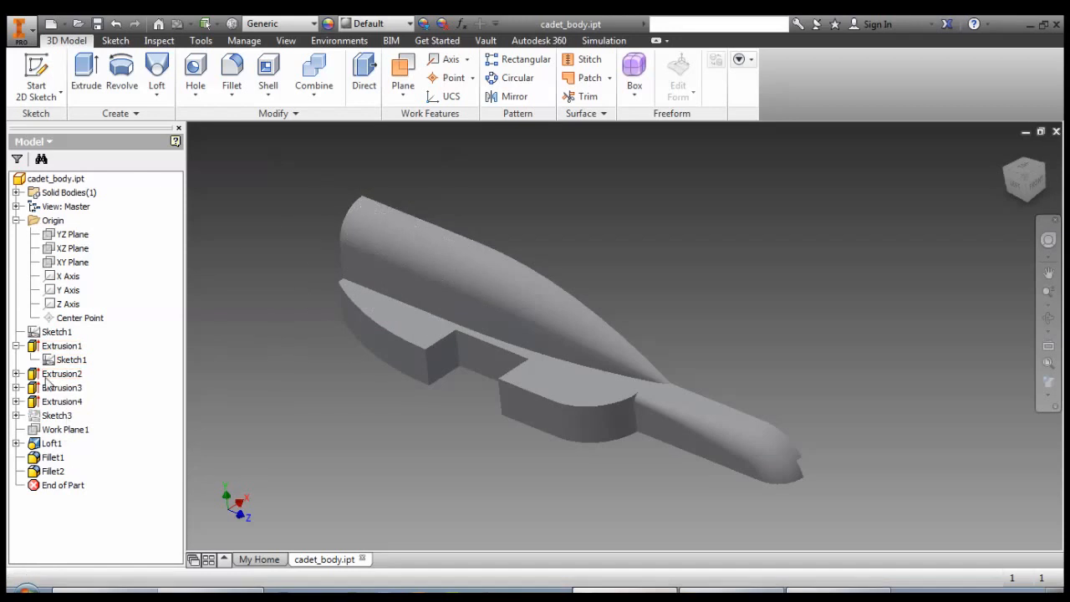
pyautogui.click(16, 346)
pyautogui.click(59, 346)
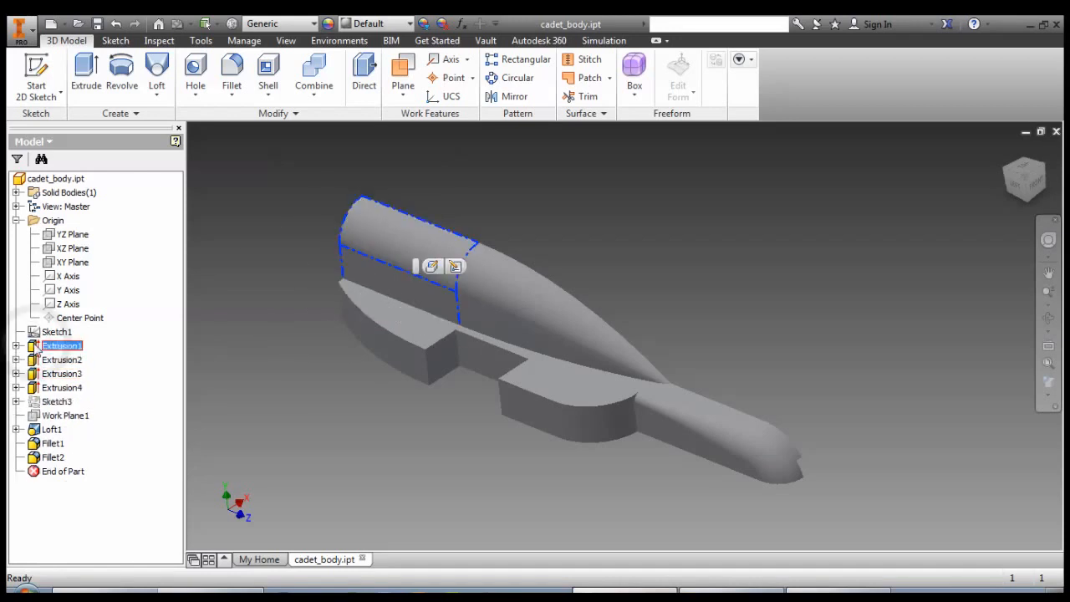
pyautogui.click(61, 347)
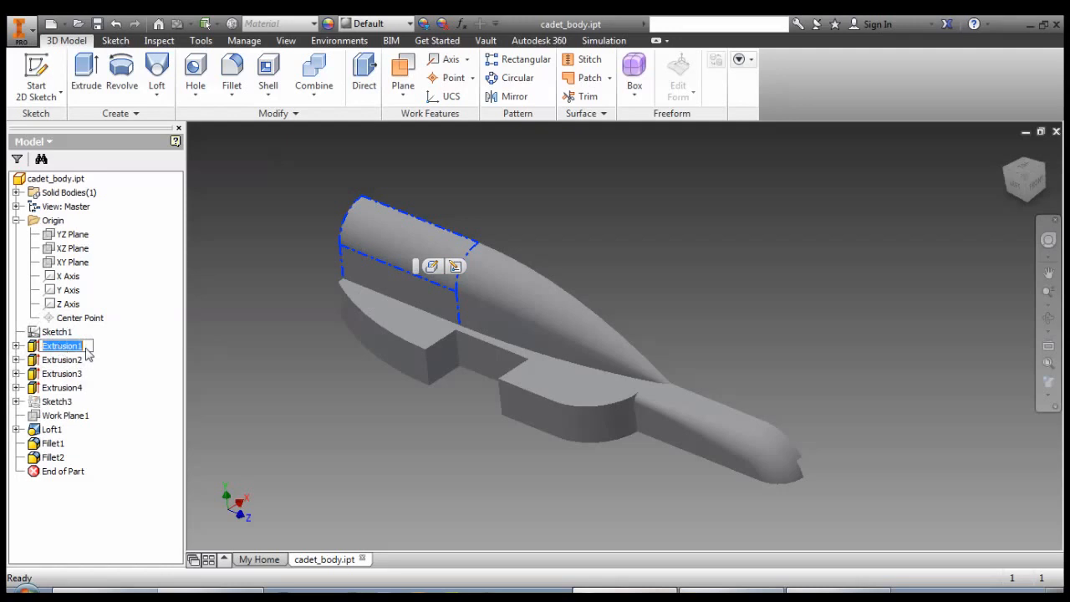
pyautogui.write('canister ca')
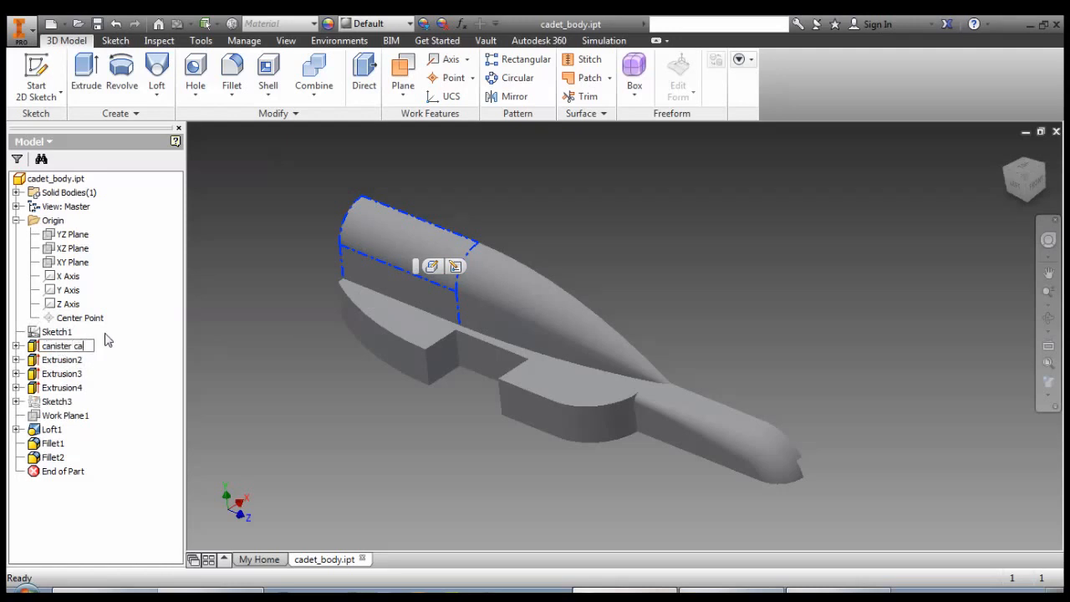
pyautogui.press('BackSpace')
pyautogui.write('hamber')
pyautogui.press('Return')
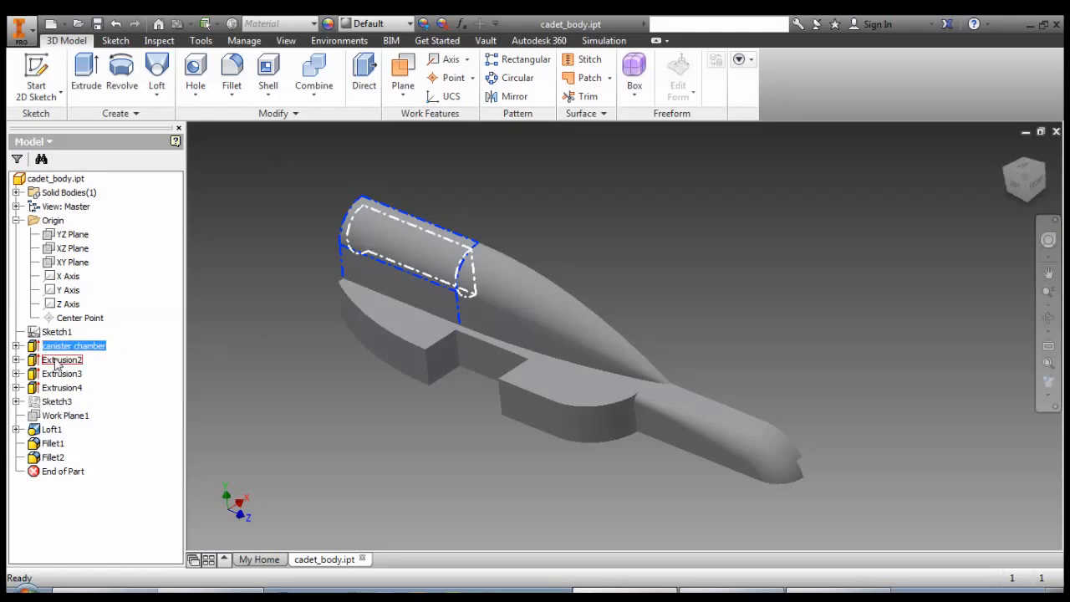
# Rename the Extrusion2 feature as "cainster hole".
pyautogui.click(66, 361)
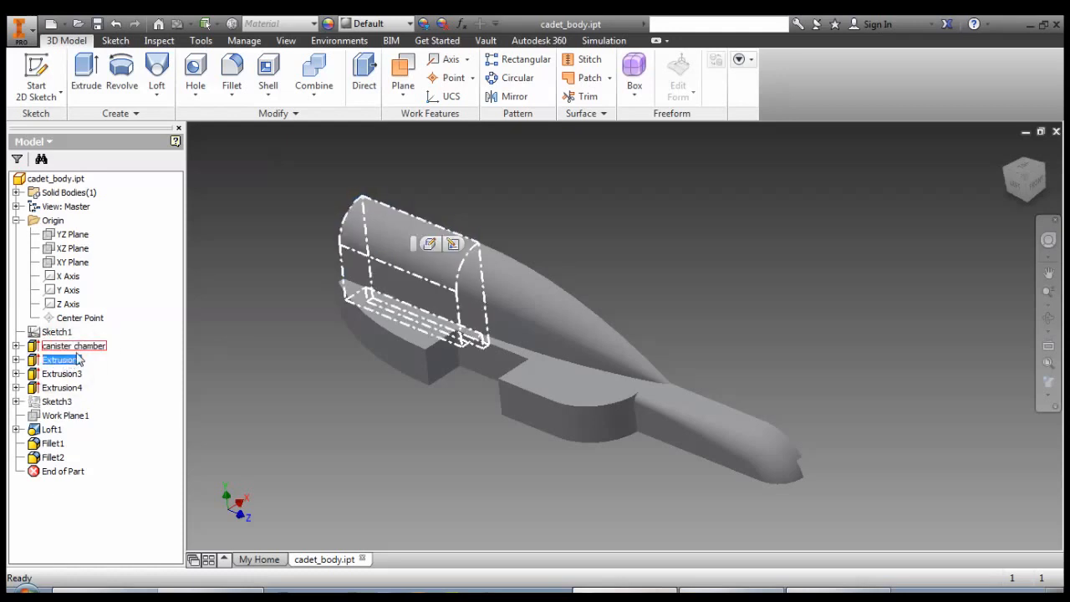
pyautogui.click(62, 360)
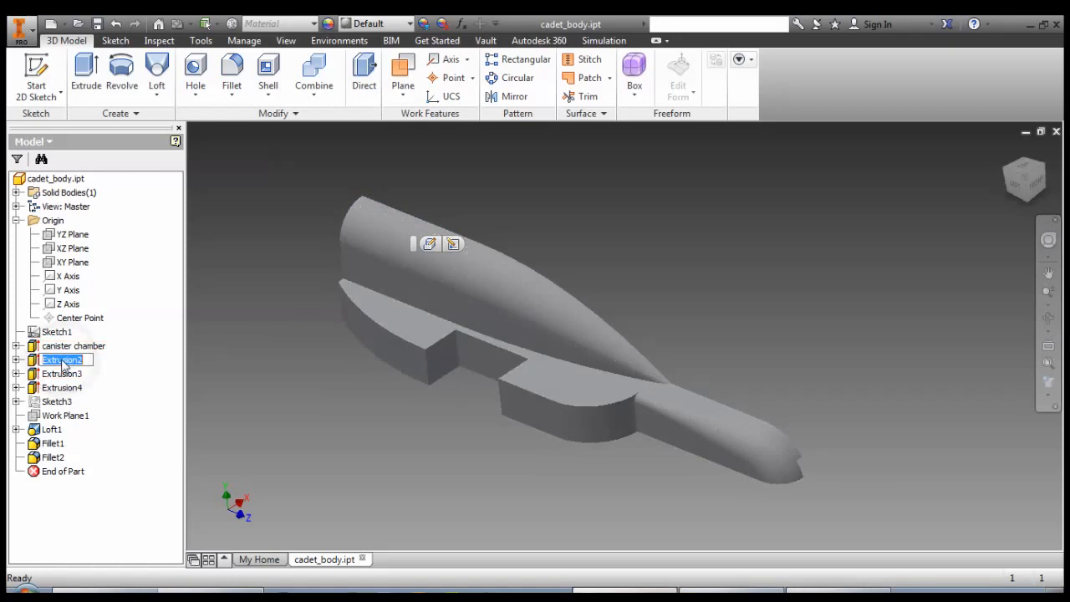
pyautogui.write('cainster h')
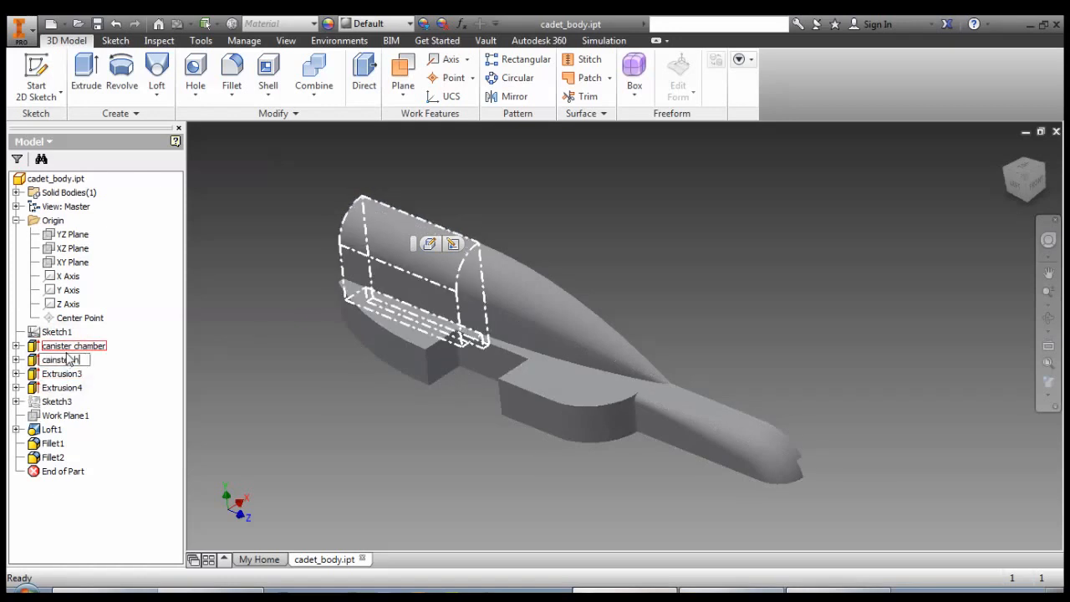
pyautogui.write('ole')
pyautogui.press('Return')
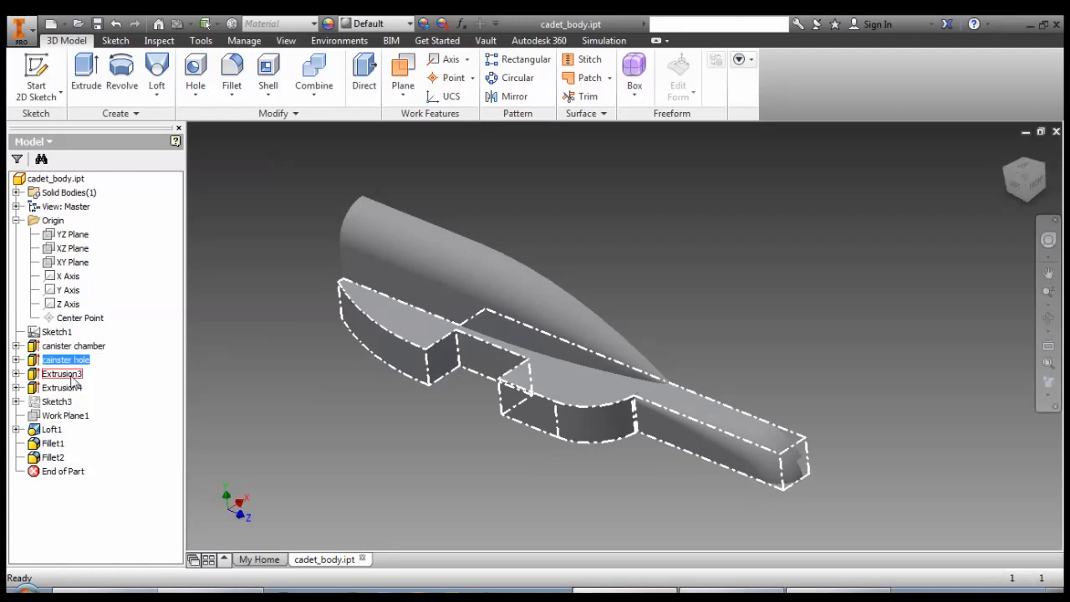
# Rename the Extrusion3 feature, which forms the flat base and narrow bar, as "body".
pyautogui.click(70, 376)
pyautogui.click(70, 376)
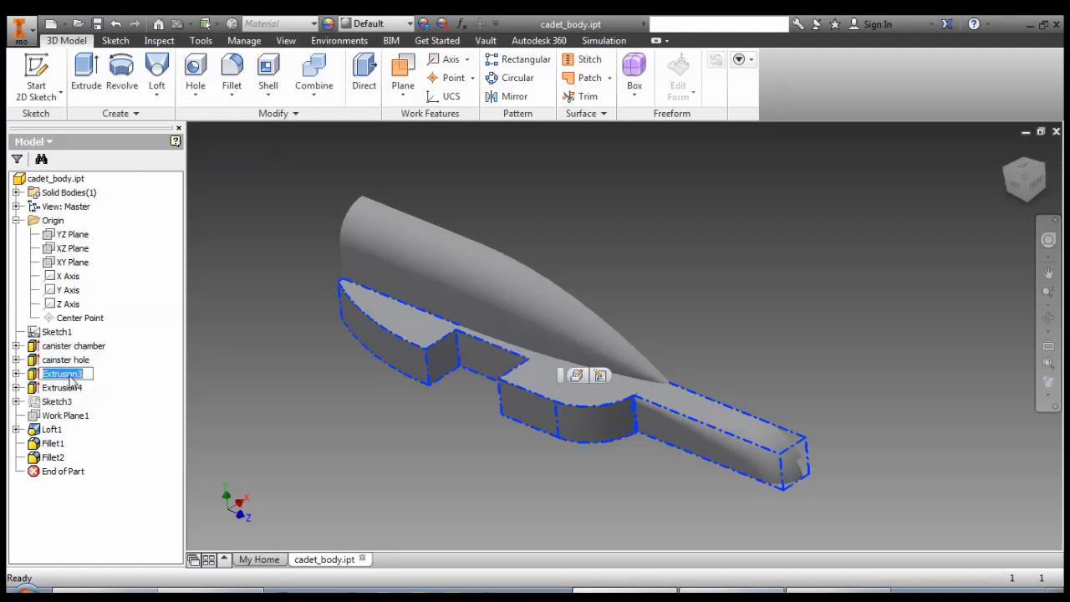
pyautogui.write('body')
pyautogui.press('Return')
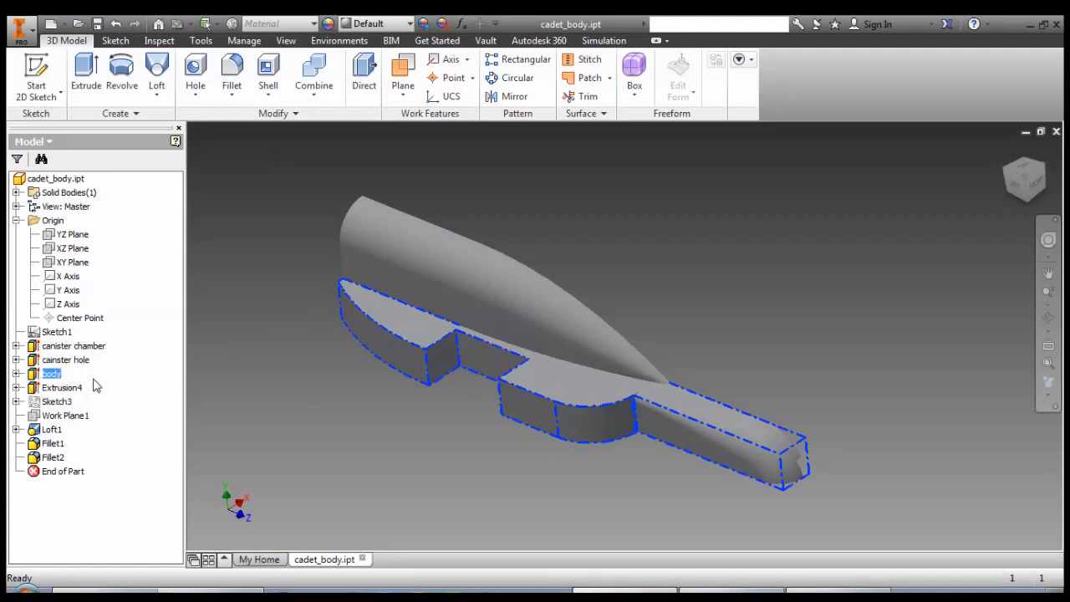
# Rename the Extrusion4 feature at the narrow bar's end as "tether trench".
pyautogui.click(71, 389)
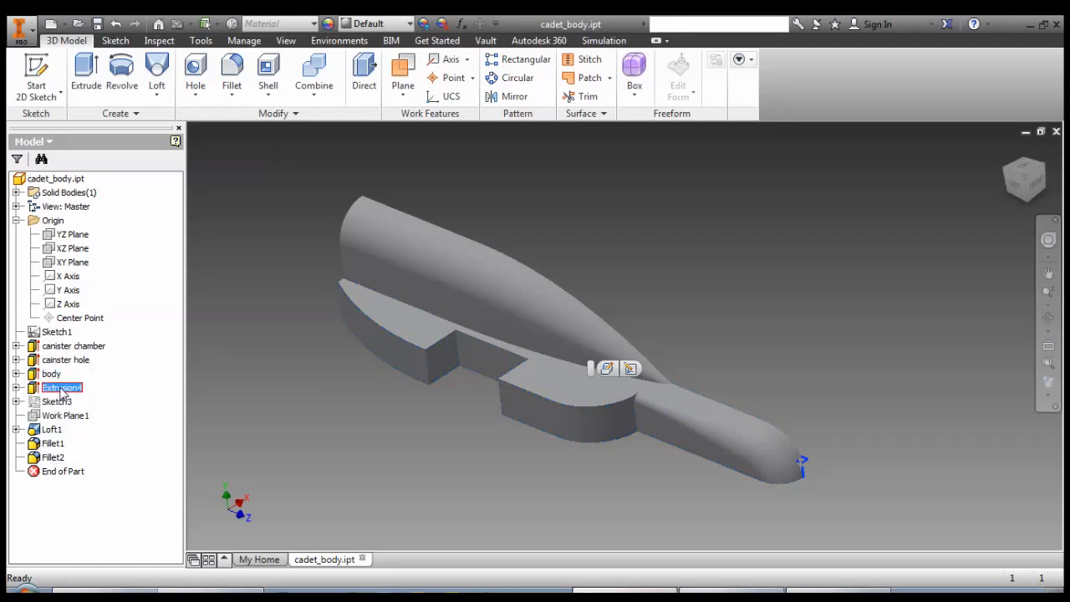
pyautogui.click(77, 389)
pyautogui.write('tether trenc')
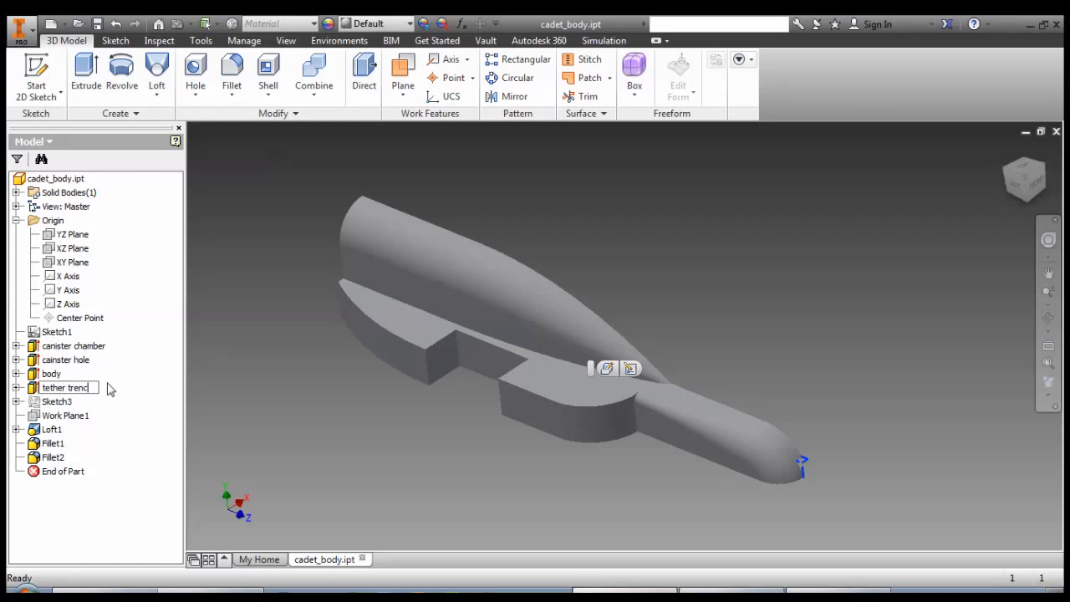
pyautogui.write('h')
pyautogui.press('Return')
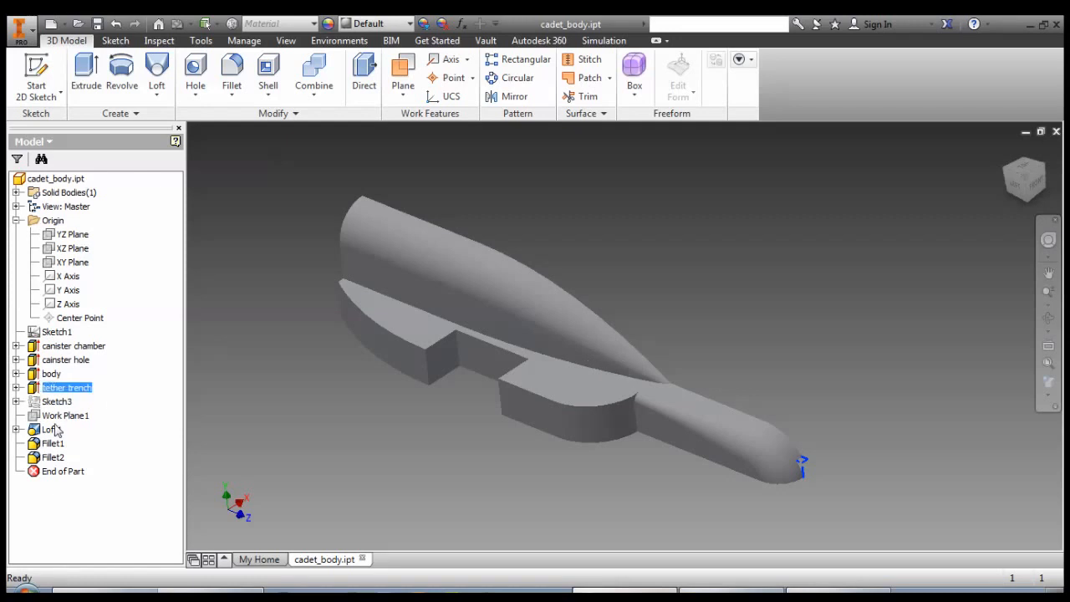
# Rename the Loft1 feature as "canister nose".
pyautogui.click(55, 431)
pyautogui.click(52, 429)
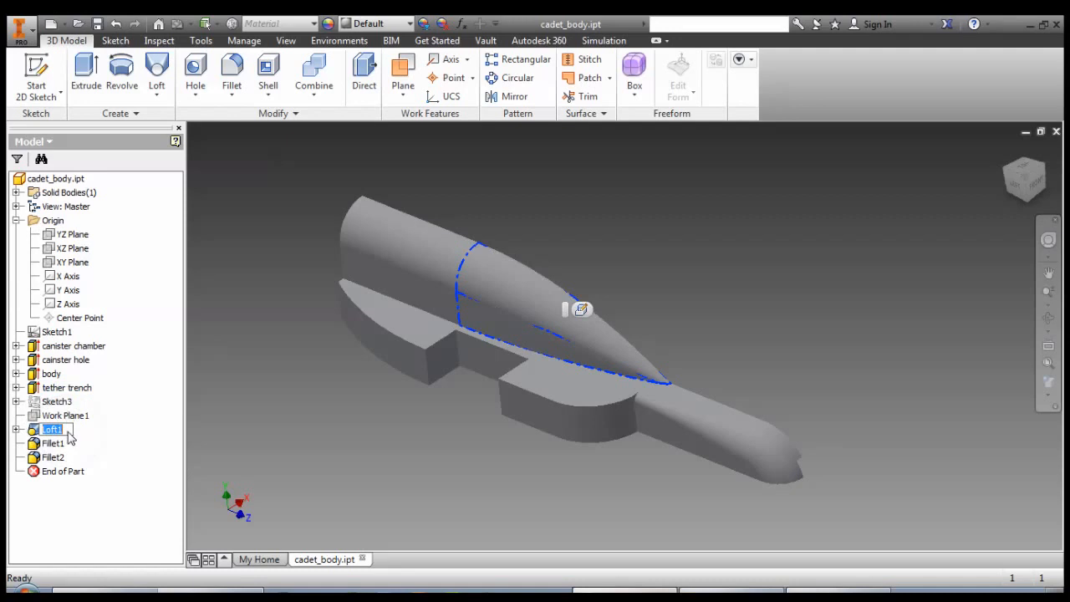
pyautogui.write('canister nose')
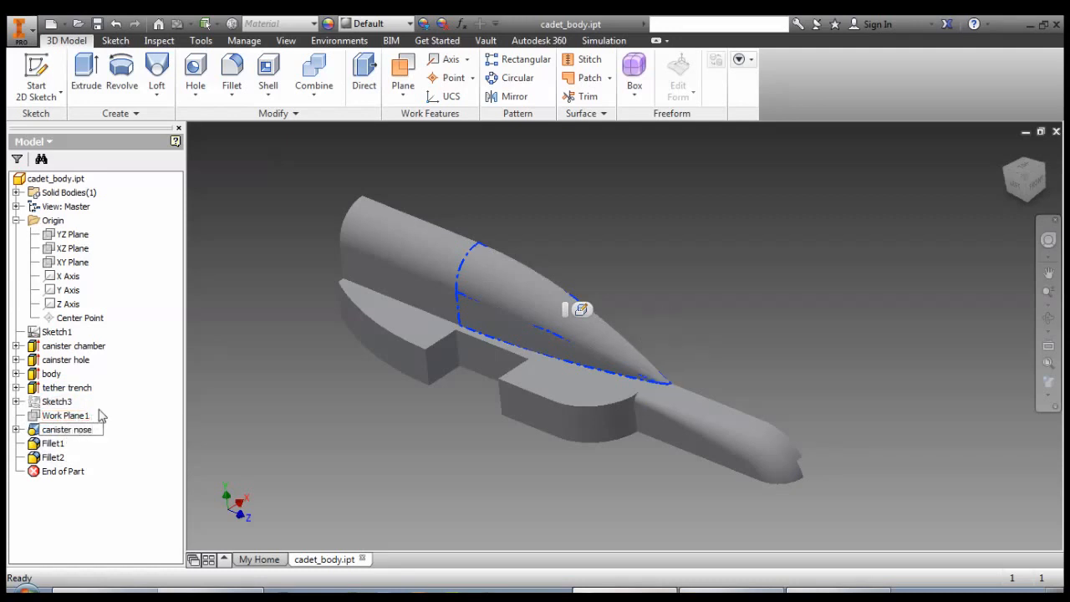
pyautogui.press('Return')
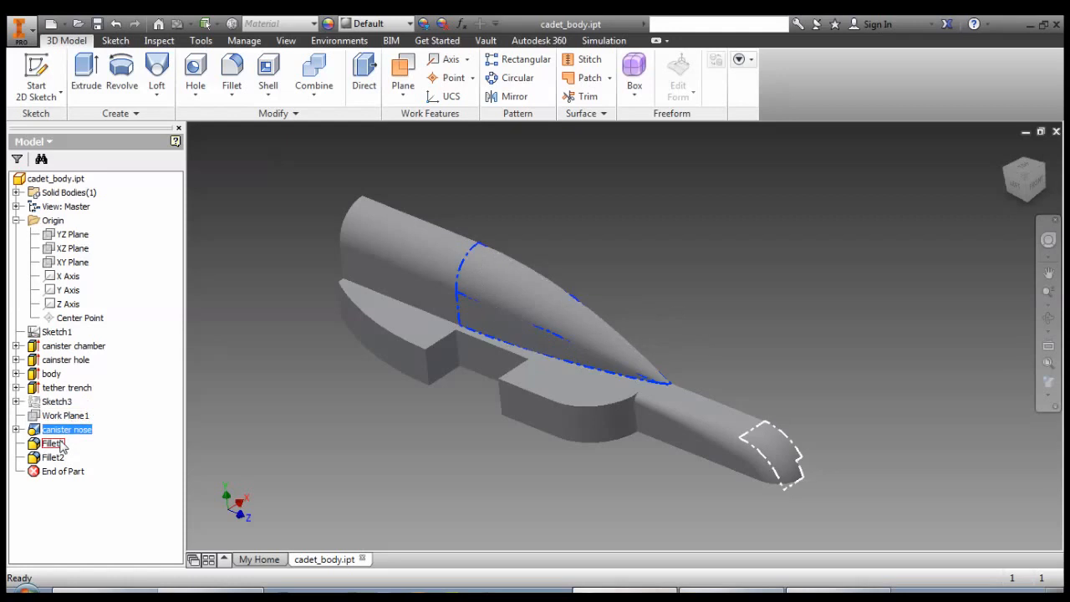
# Rename the Fillet1 feature at the free end of the narrow bar as "nose tip" and clear the selection.
pyautogui.click(54, 444)
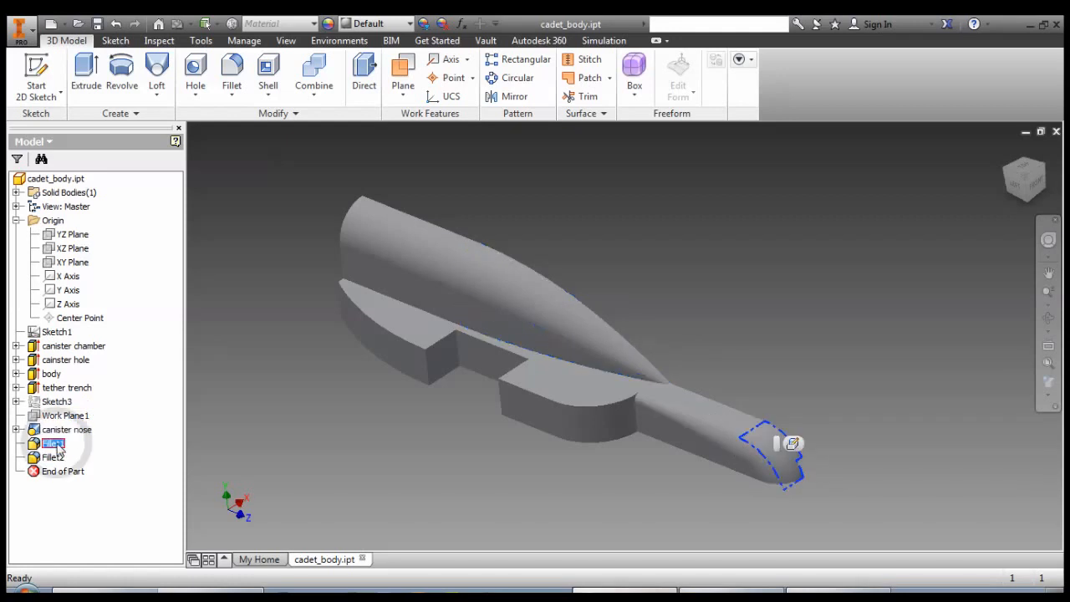
pyautogui.click(59, 446)
pyautogui.write('no')
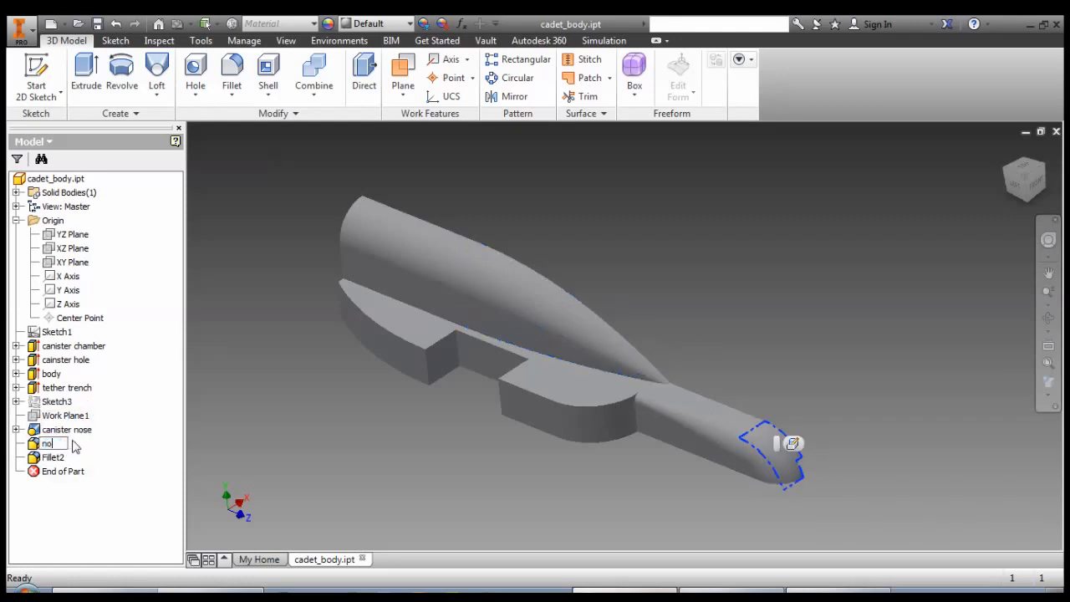
pyautogui.write('se tip')
pyautogui.press('Return')
pyautogui.click(117, 503)
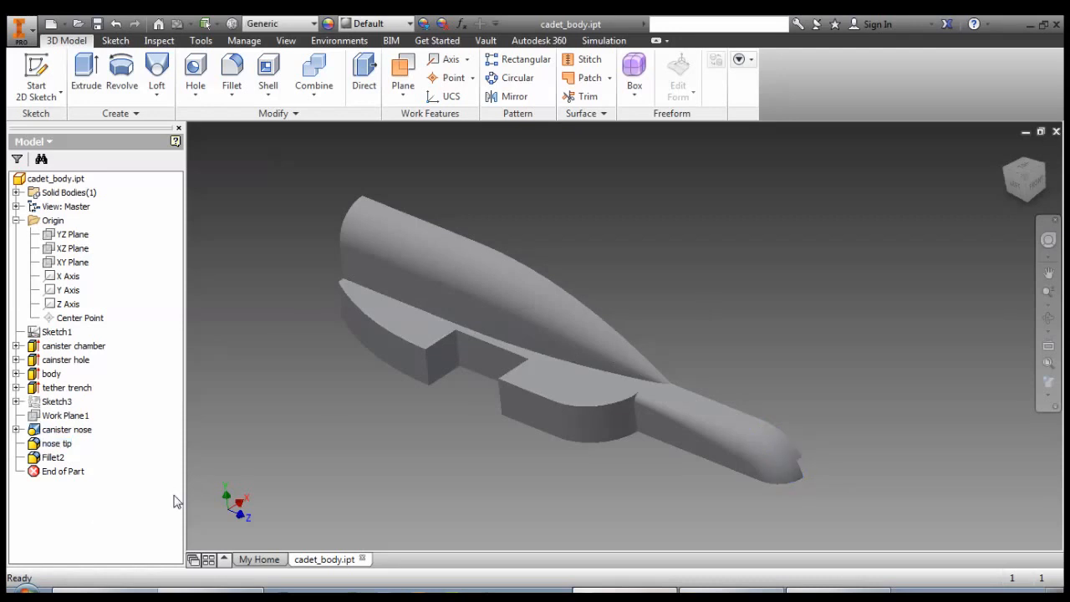